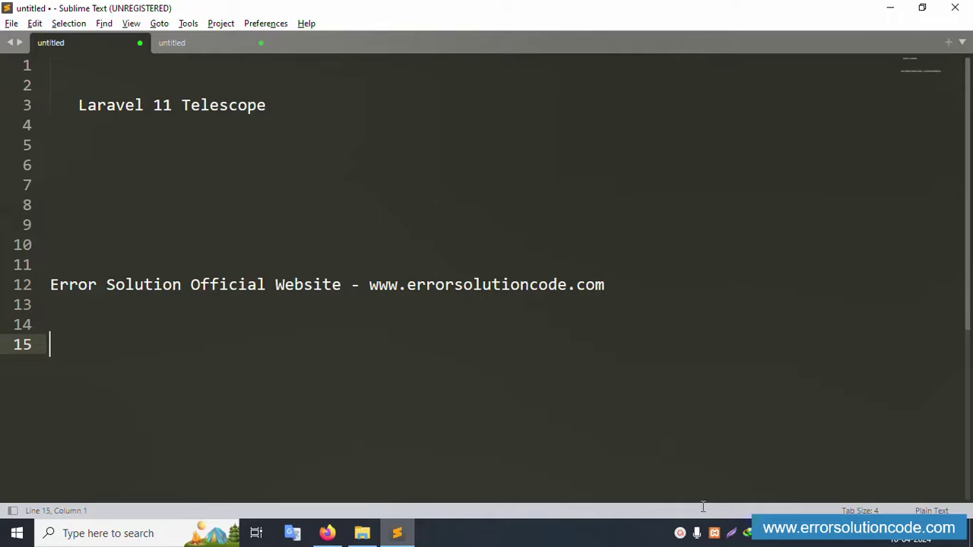
Step: Check the XAMPP control panel, then return to Firefox
{"action": "right_click", "coordinate": [714, 532]}
{"action": "left_click", "coordinate": [755, 419]}
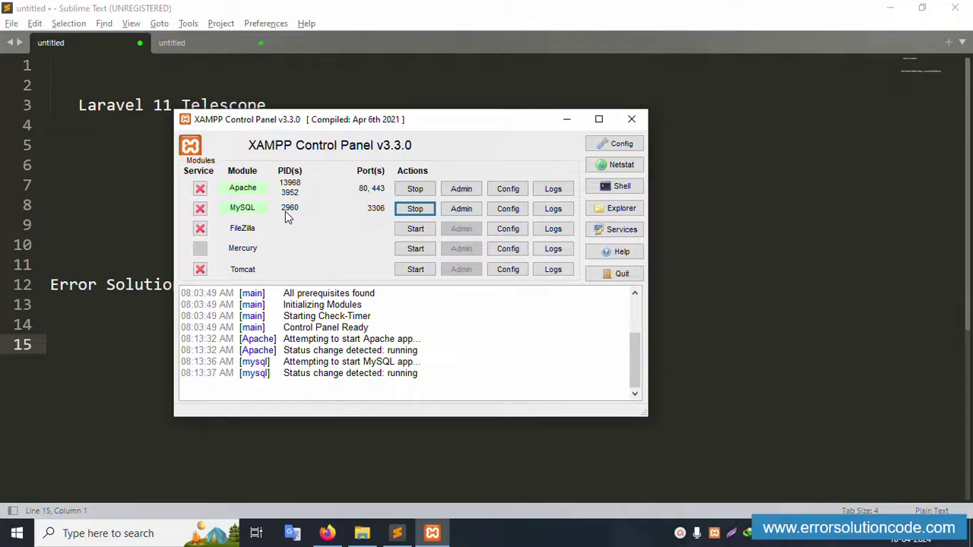
{"action": "left_click", "coordinate": [631, 119]}
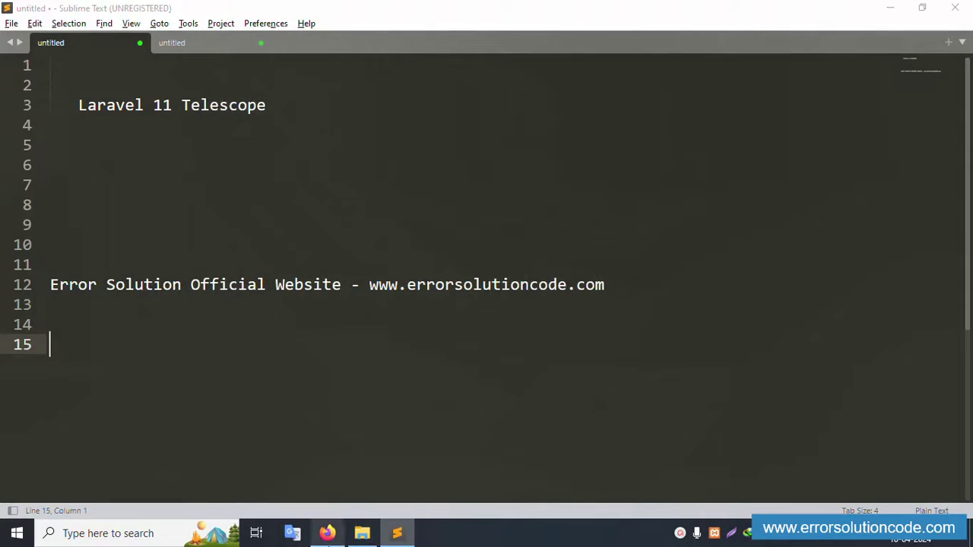
{"action": "left_click", "coordinate": [327, 532]}
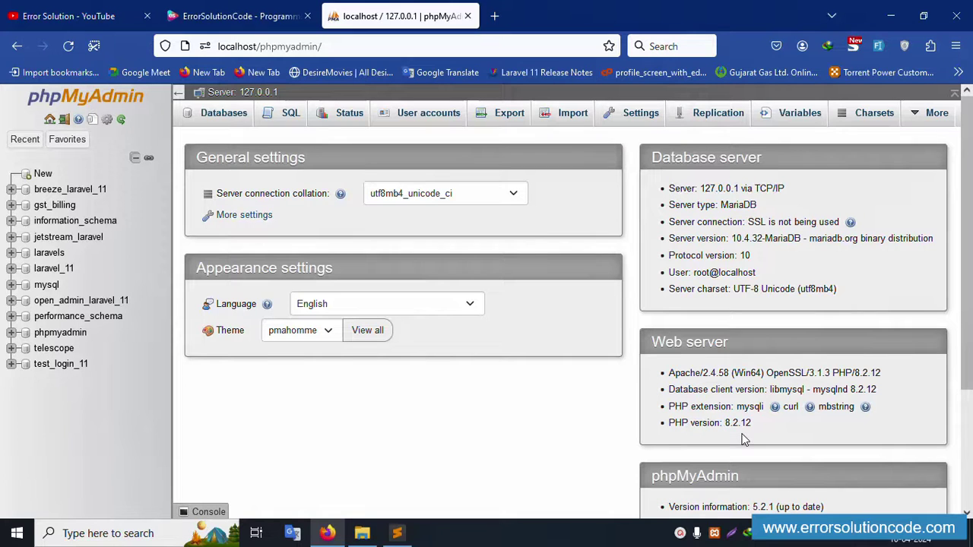
Step: In a new tab, search Google for 'laravel' and open the official Laravel website
{"action": "left_click", "coordinate": [493, 17]}
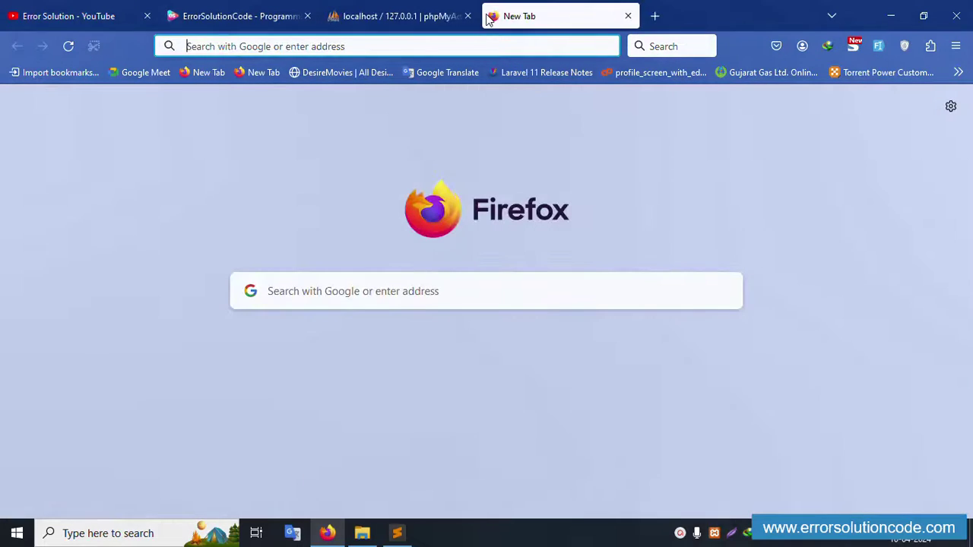
{"action": "type", "text": "google.com"}
{"action": "key", "text": "Return"}
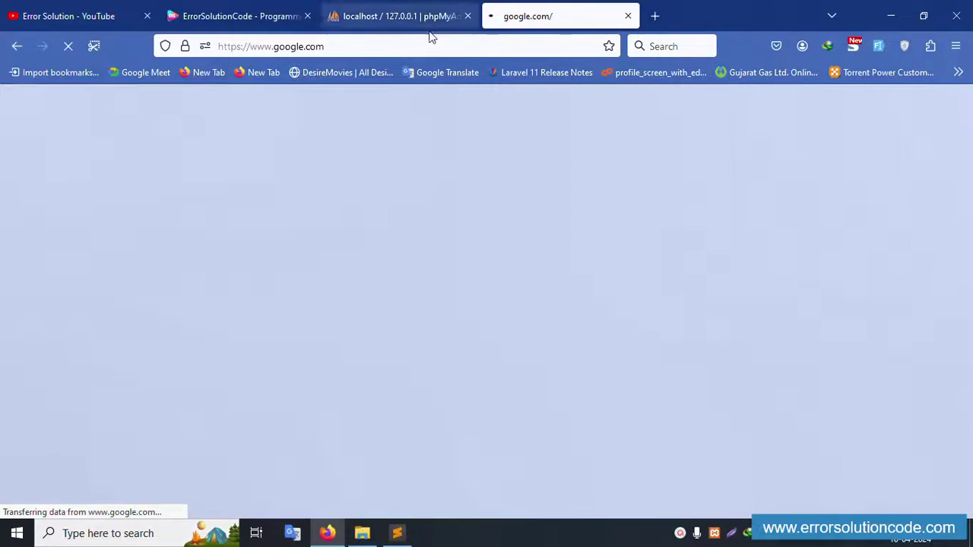
{"action": "type", "text": "laravel.com"}
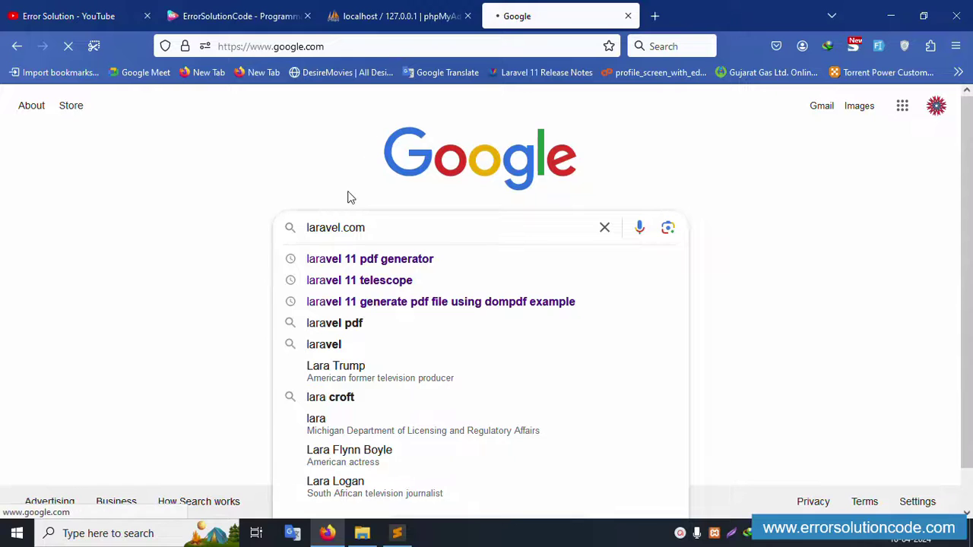
{"action": "key", "text": "Return"}
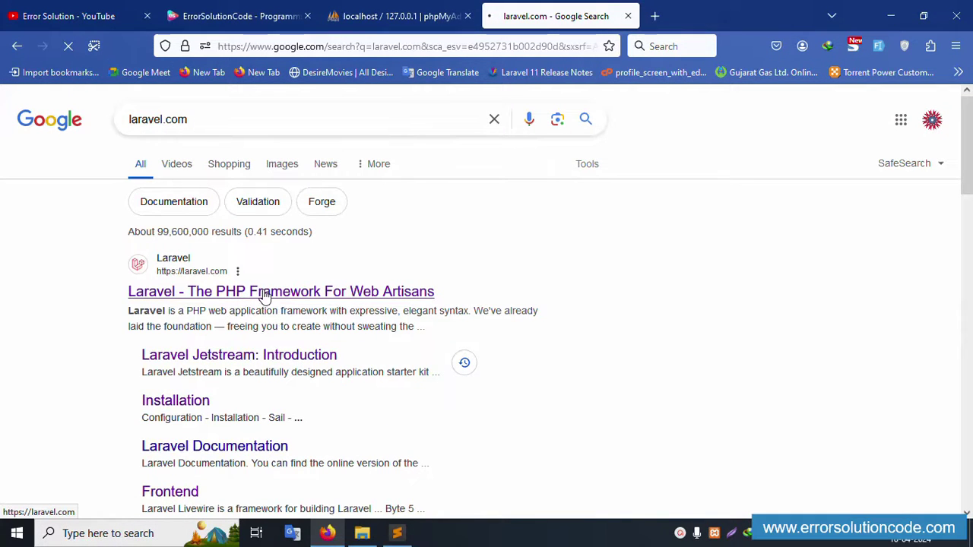
{"action": "left_click", "coordinate": [264, 294]}
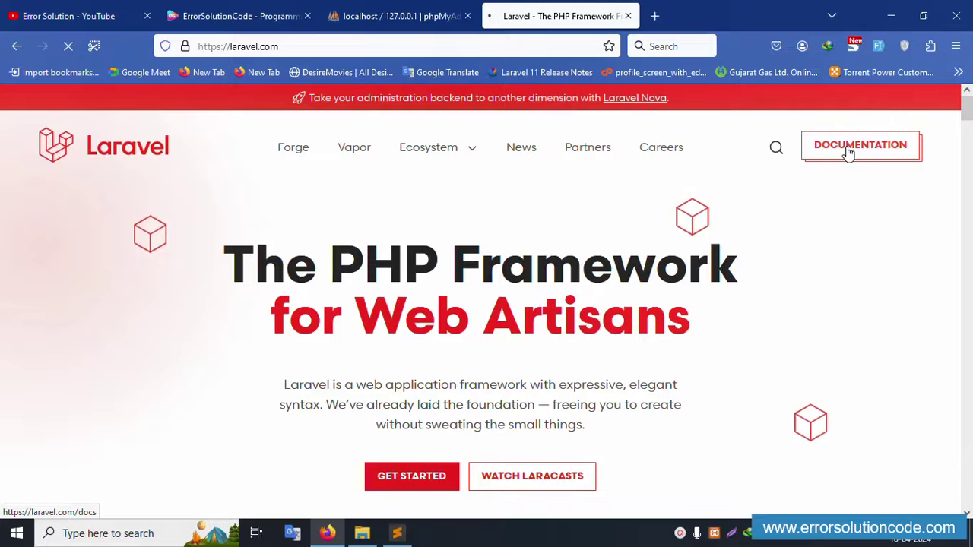
Step: Open the Laravel documentation and keep it on version 11.x
{"action": "left_click", "coordinate": [848, 152]}
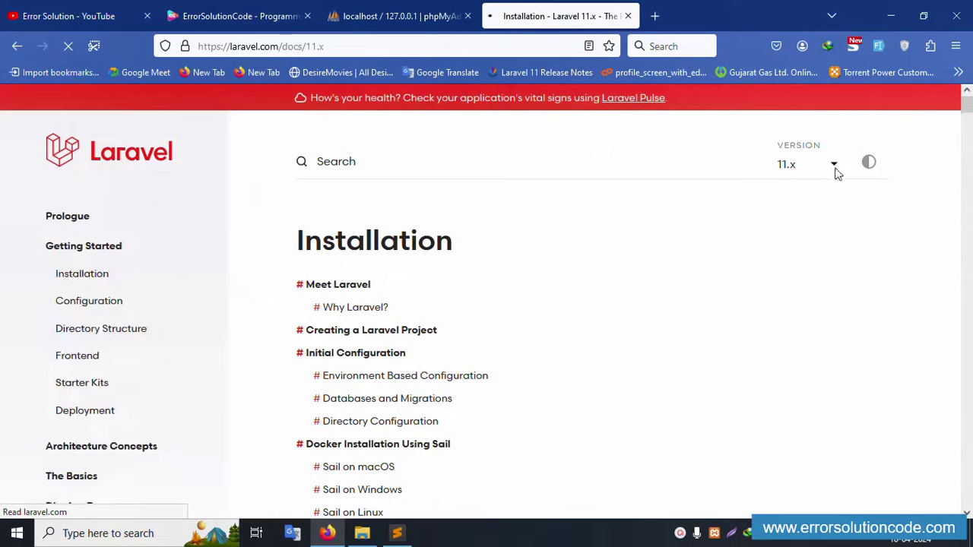
{"action": "left_click", "coordinate": [791, 168]}
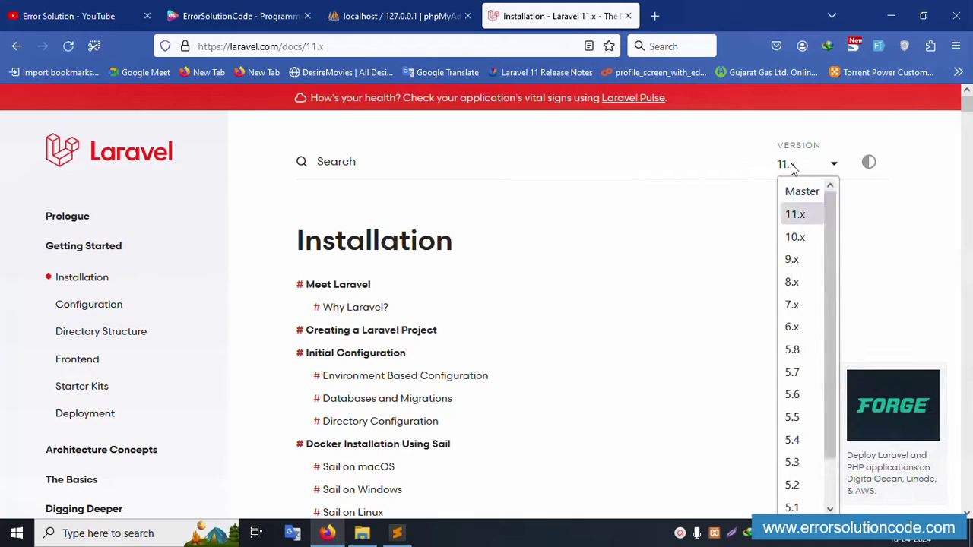
{"action": "left_click", "coordinate": [793, 215]}
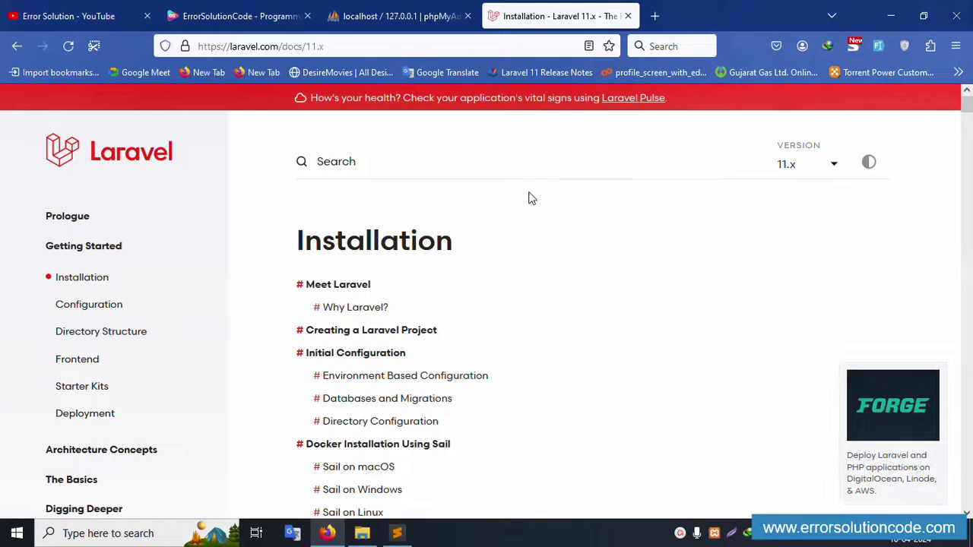
Step: Open the Laravel Telescope page from recent doc searches and scroll to Local Only Installation
{"action": "left_click", "coordinate": [389, 171]}
{"action": "type", "text": "te"}
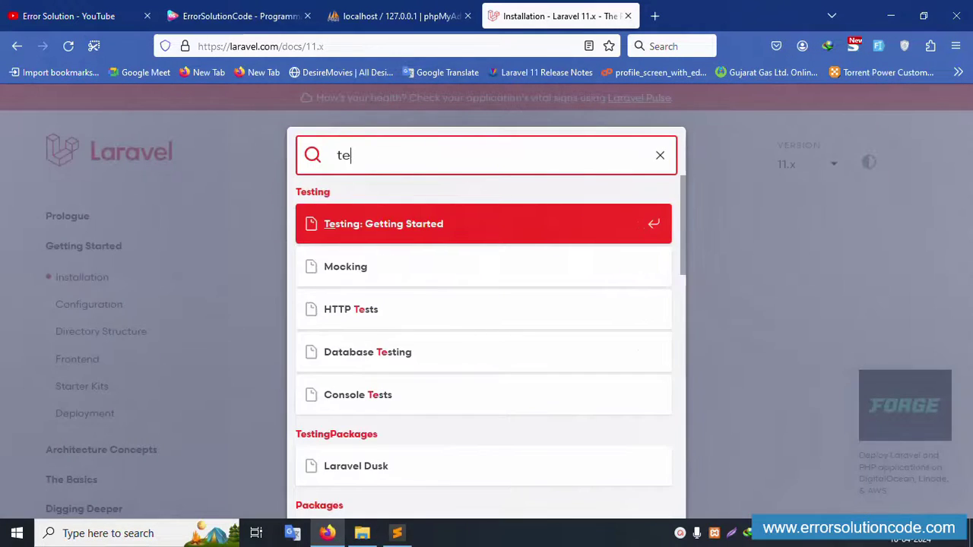
{"action": "key", "text": "BackSpace"}
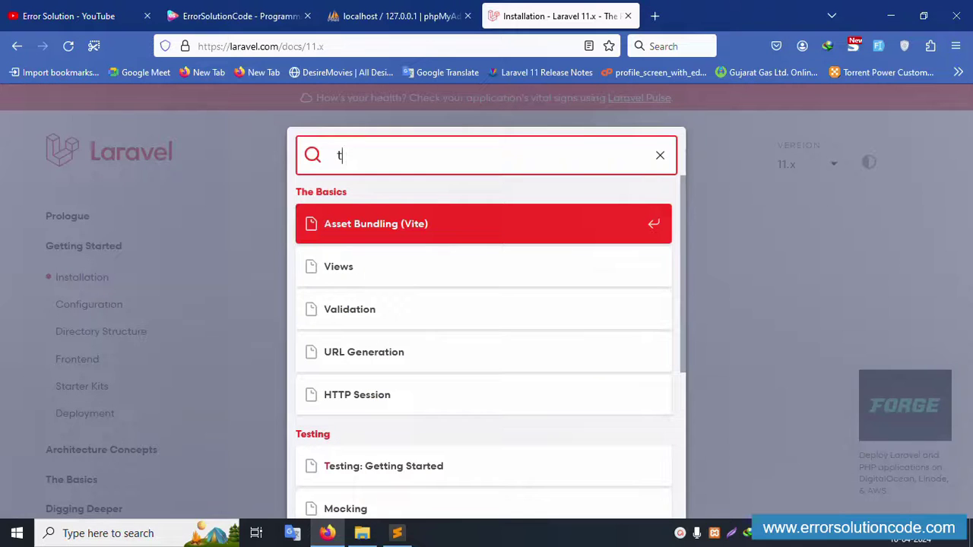
{"action": "key", "text": "BackSpace"}
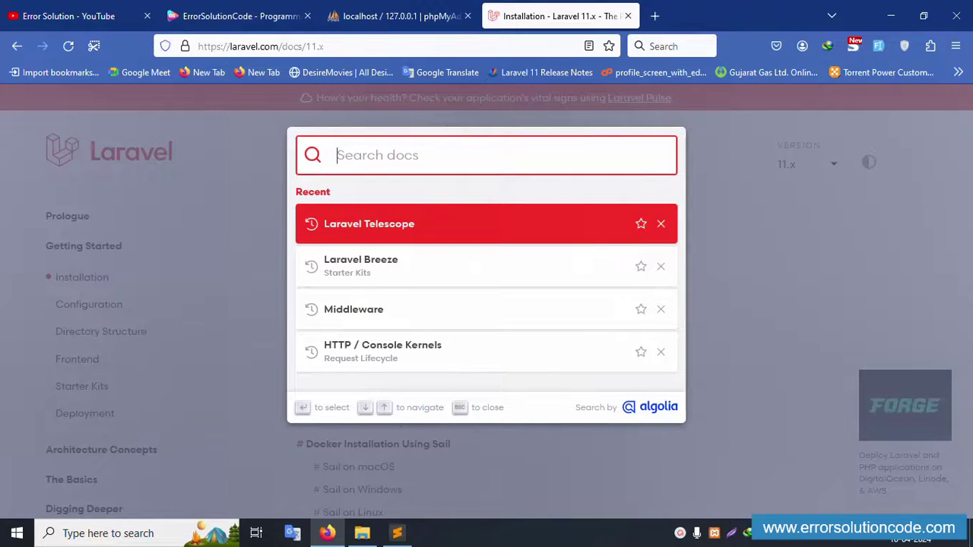
{"action": "left_click", "coordinate": [370, 225]}
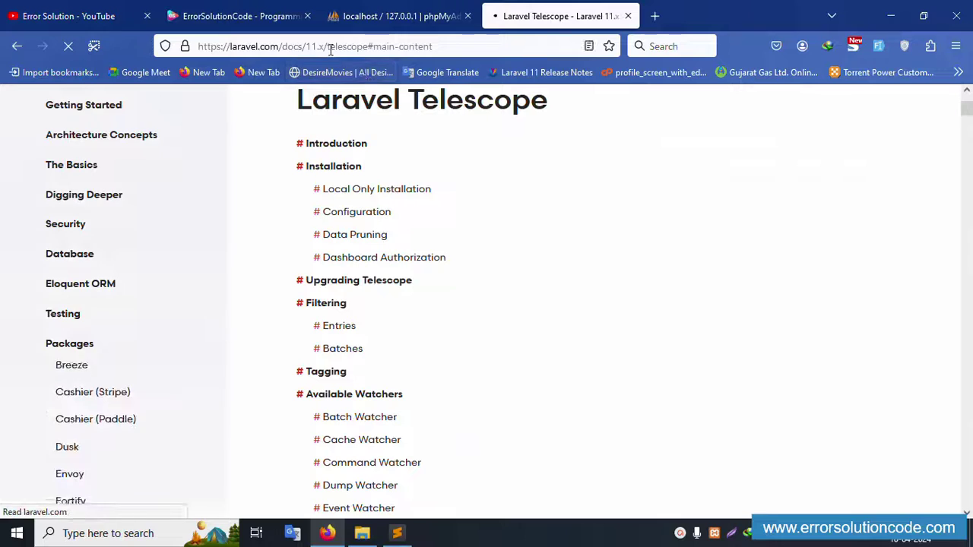
{"action": "scroll", "coordinate": [442, 331], "scroll_direction": "down", "scroll_amount": 3}
{"action": "scroll", "coordinate": [445, 332], "scroll_direction": "down", "scroll_amount": 5}
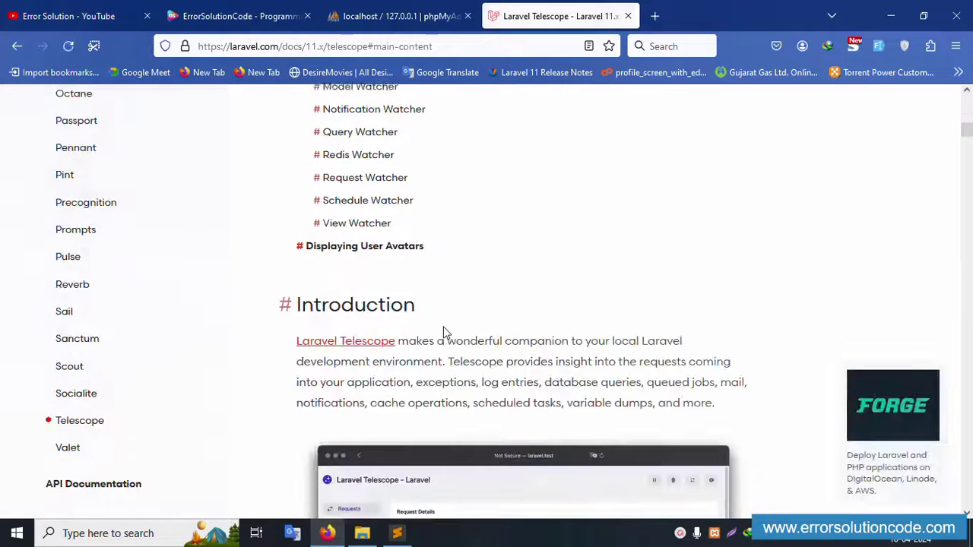
{"action": "scroll", "coordinate": [434, 292], "scroll_direction": "down", "scroll_amount": 6}
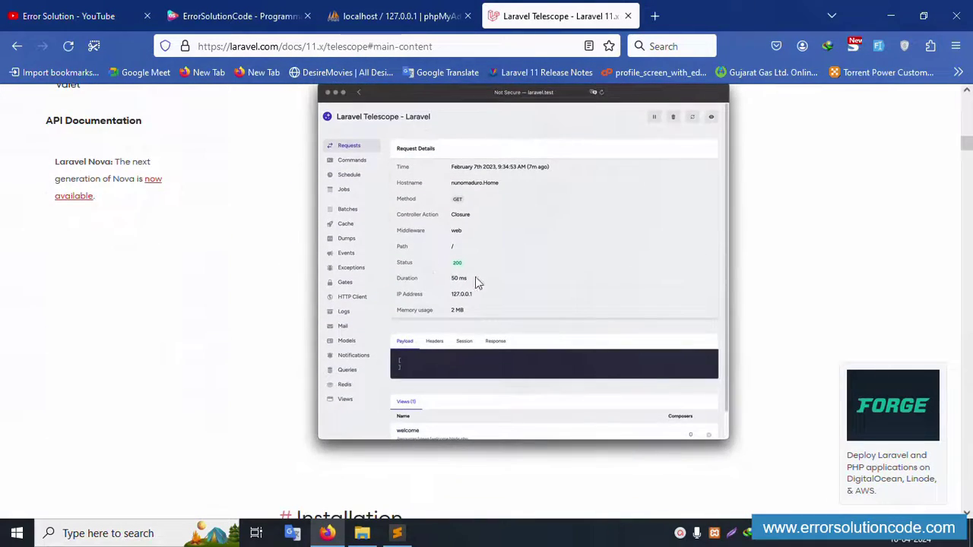
{"action": "scroll", "coordinate": [478, 307], "scroll_direction": "down", "scroll_amount": 5}
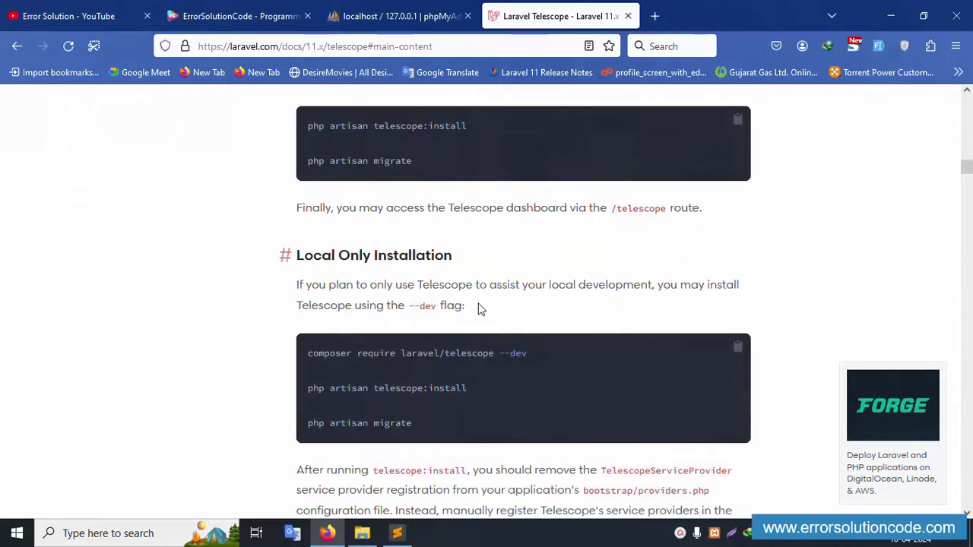
Step: Open a Command Prompt at D:\xampp821\htdocs via cmd in Explorer's address bar
{"action": "left_click", "coordinate": [362, 535]}
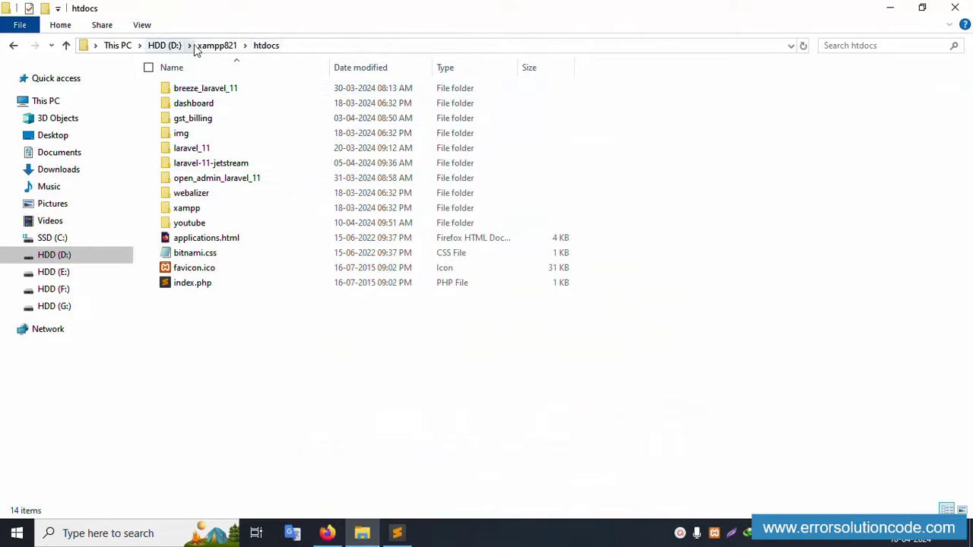
{"action": "left_click", "coordinate": [314, 47]}
{"action": "type", "text": "cmd"}
{"action": "key", "text": "Return"}
{"action": "left_click_drag", "start_coordinate": [300, 67], "coordinate": [553, 154]}
{"action": "left_click_drag", "start_coordinate": [408, 166], "coordinate": [380, 154]}
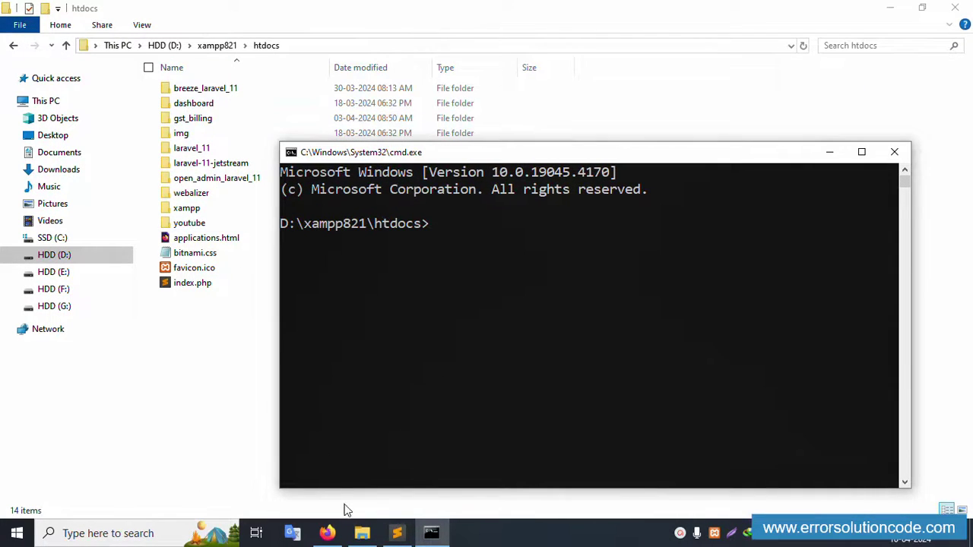
Step: Copy the 'composer create-project laravel/laravel laravel_11_telescope' line from the Sublime notes
{"action": "left_click", "coordinate": [396, 533]}
{"action": "left_click", "coordinate": [225, 41]}
{"action": "left_click_drag", "start_coordinate": [427, 107], "coordinate": [616, 106]}
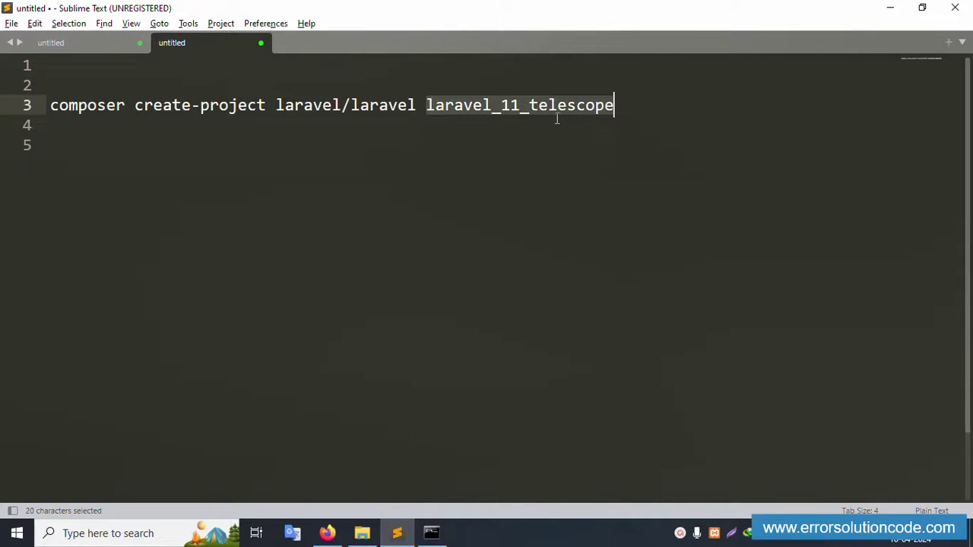
{"action": "left_click", "coordinate": [361, 533]}
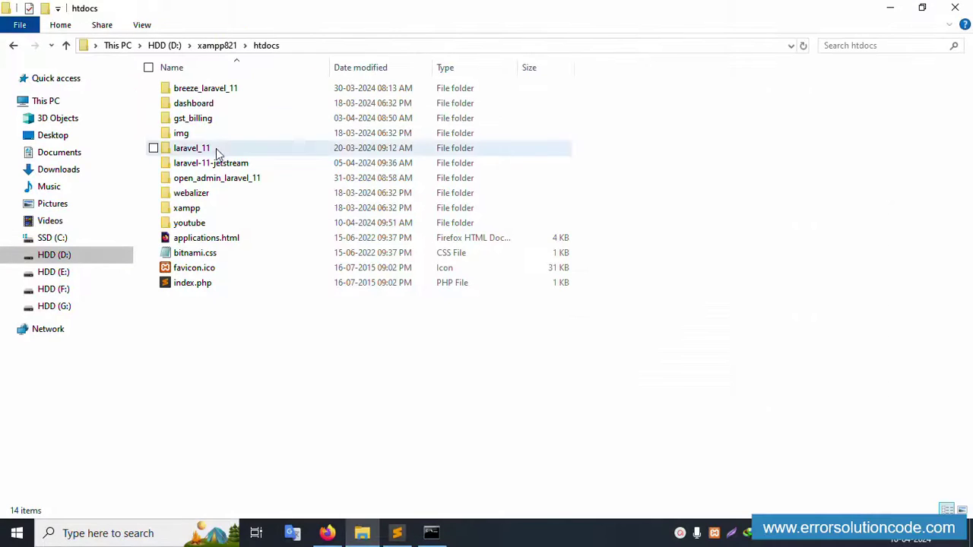
{"action": "key", "text": "alt+Tab"}
{"action": "left_click", "coordinate": [645, 116]}
{"action": "left_click_drag", "start_coordinate": [645, 111], "coordinate": [54, 112]}
{"action": "key", "text": "ctrl+c"}
{"action": "left_click", "coordinate": [361, 532]}
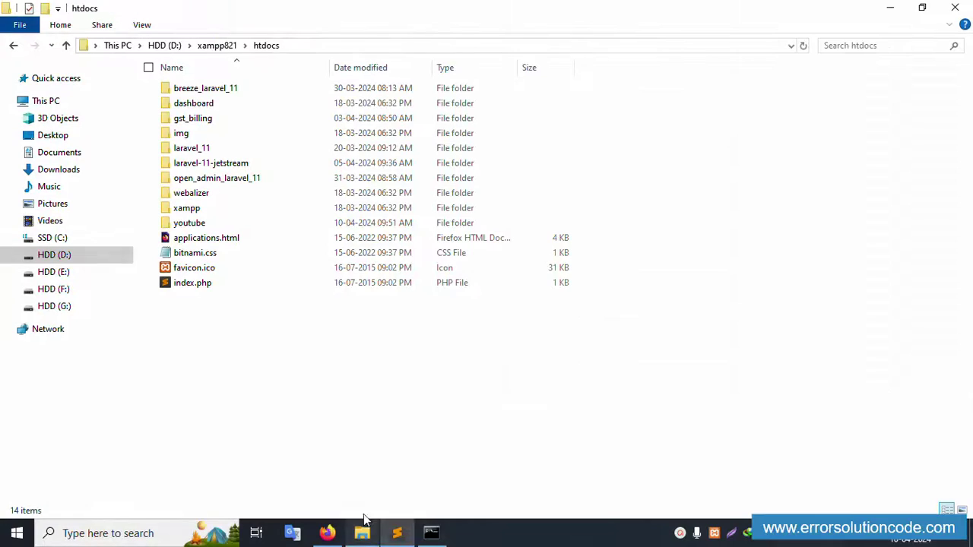
{"action": "left_click", "coordinate": [431, 533]}
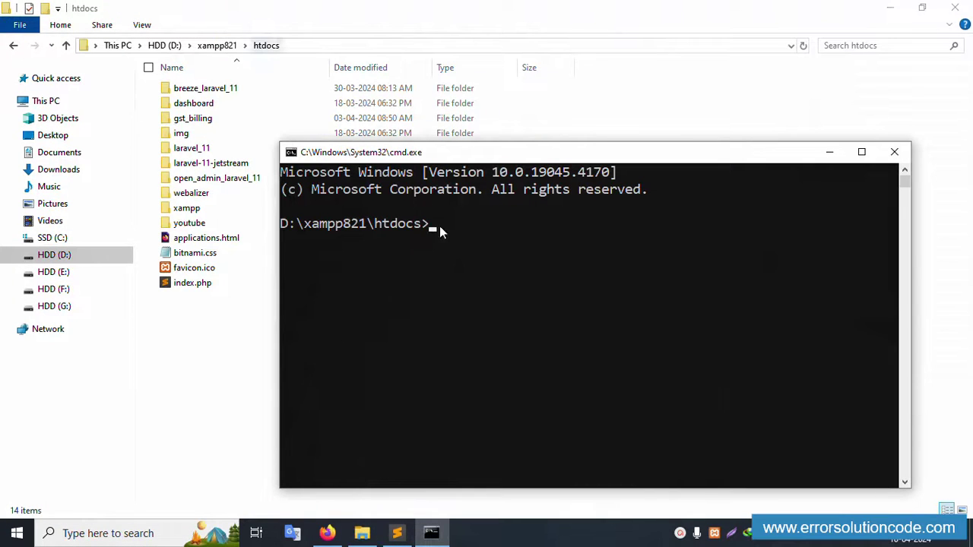
Step: Paste and run 'composer create-project laravel/laravel laravel_11_telescope' in Command Prompt
{"action": "key", "text": "ctrl+v"}
{"action": "key", "text": "Return"}
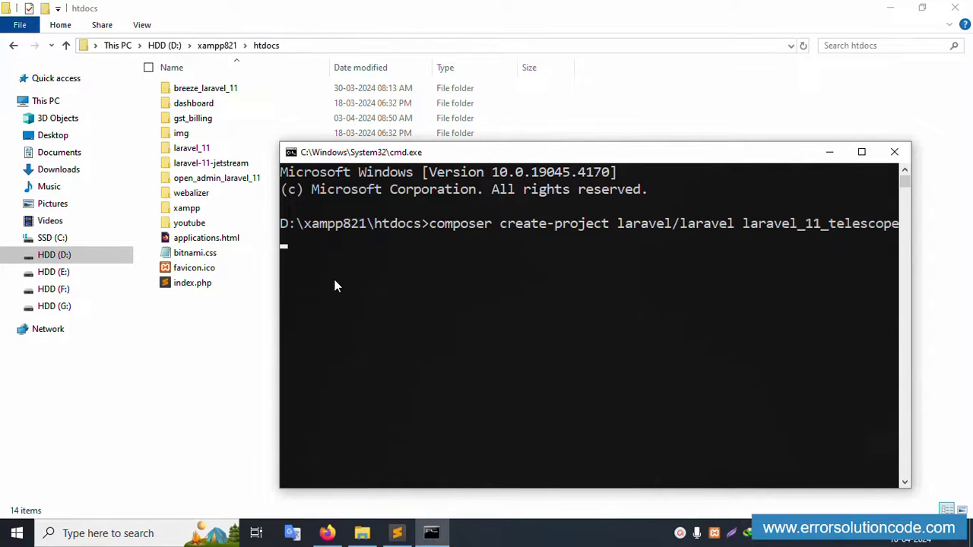
{"action": "left_click_drag", "start_coordinate": [280, 286], "coordinate": [266, 286]}
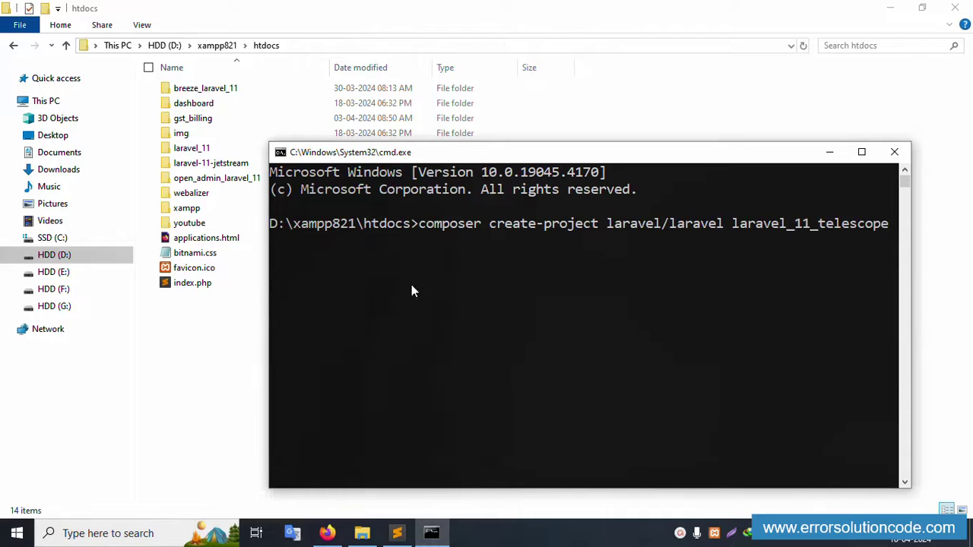
{"action": "key", "text": "Return"}
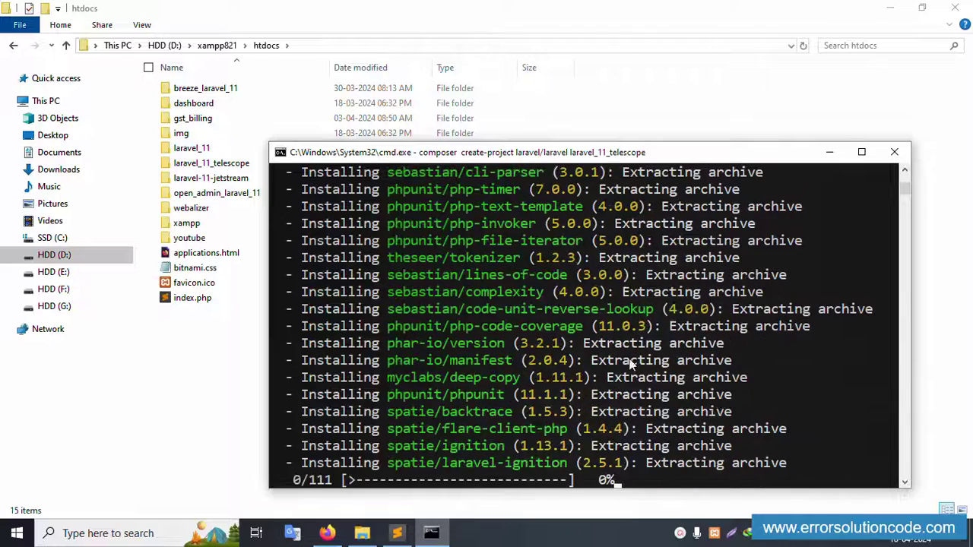
{"action": "left_click", "coordinate": [326, 533]}
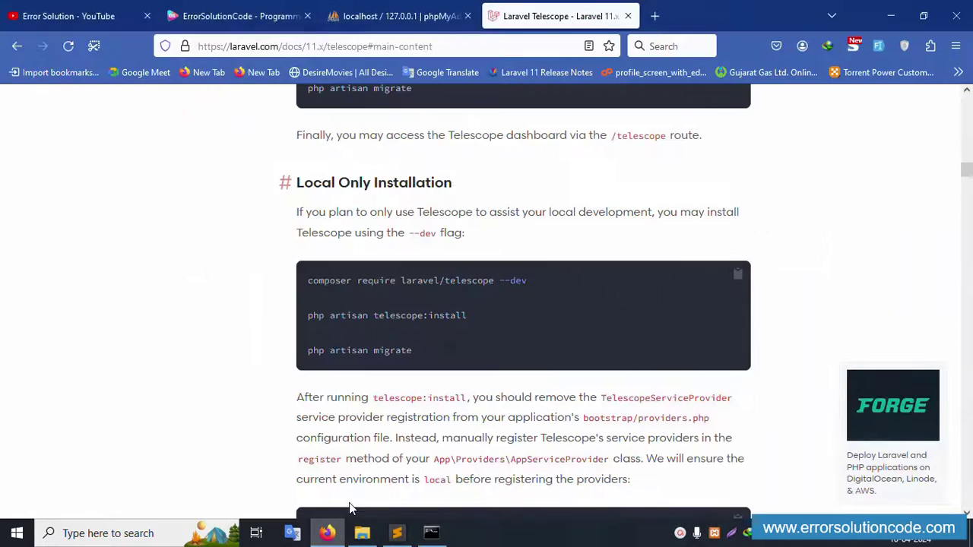
Step: Scroll through the ErrorSolutionCode tutorial website
{"action": "left_click", "coordinate": [266, 17]}
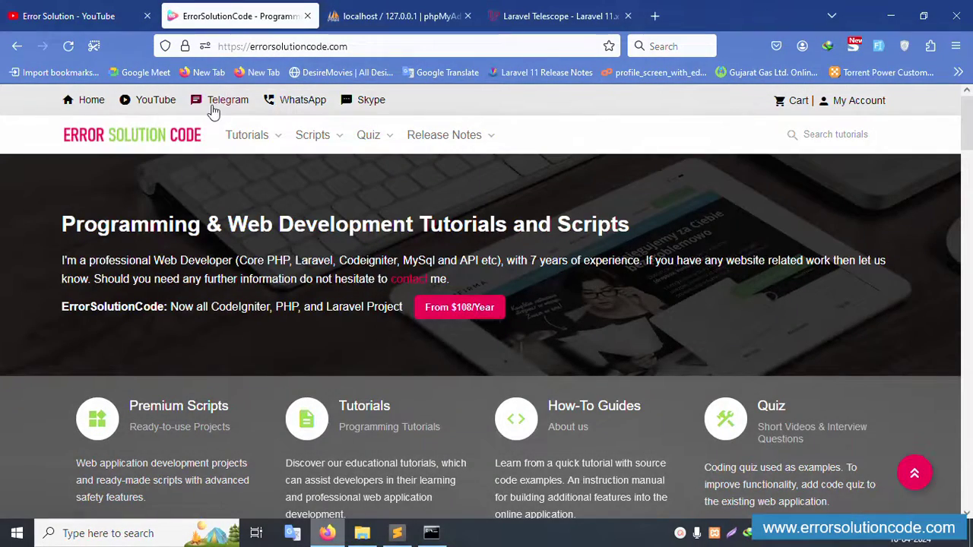
{"action": "scroll", "coordinate": [446, 282], "scroll_direction": "down", "scroll_amount": 4}
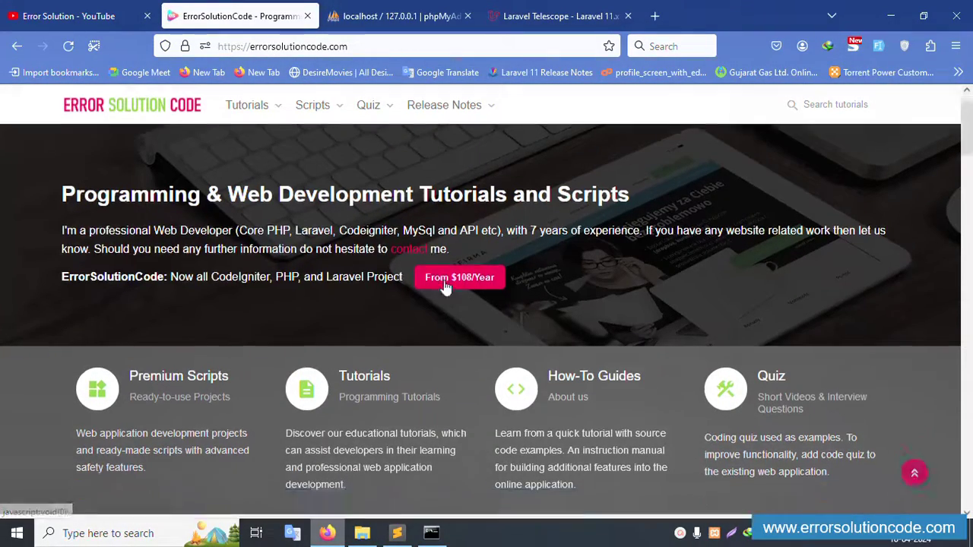
{"action": "scroll", "coordinate": [287, 332], "scroll_direction": "down", "scroll_amount": 2}
{"action": "scroll", "coordinate": [287, 332], "scroll_direction": "down", "scroll_amount": 1}
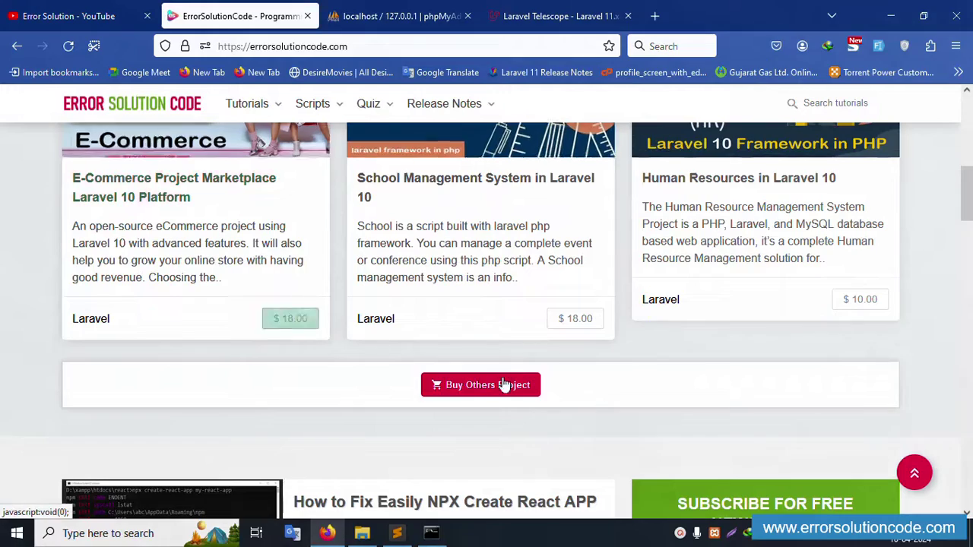
{"action": "scroll", "coordinate": [604, 368], "scroll_direction": "up", "scroll_amount": 2}
{"action": "scroll", "coordinate": [604, 369], "scroll_direction": "up", "scroll_amount": 8}
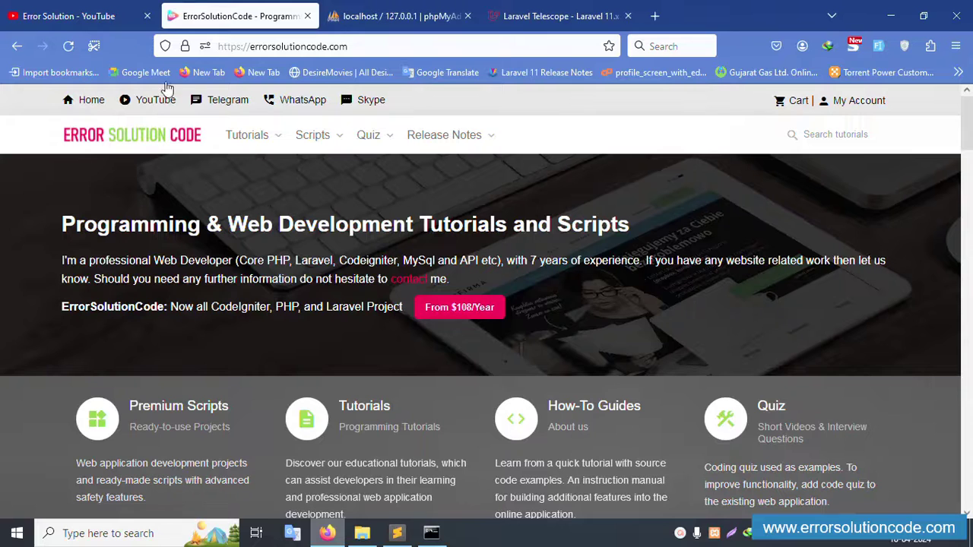
Step: View the YouTube channel's About details, then go to the phpMyAdmin tab
{"action": "left_click", "coordinate": [42, 10]}
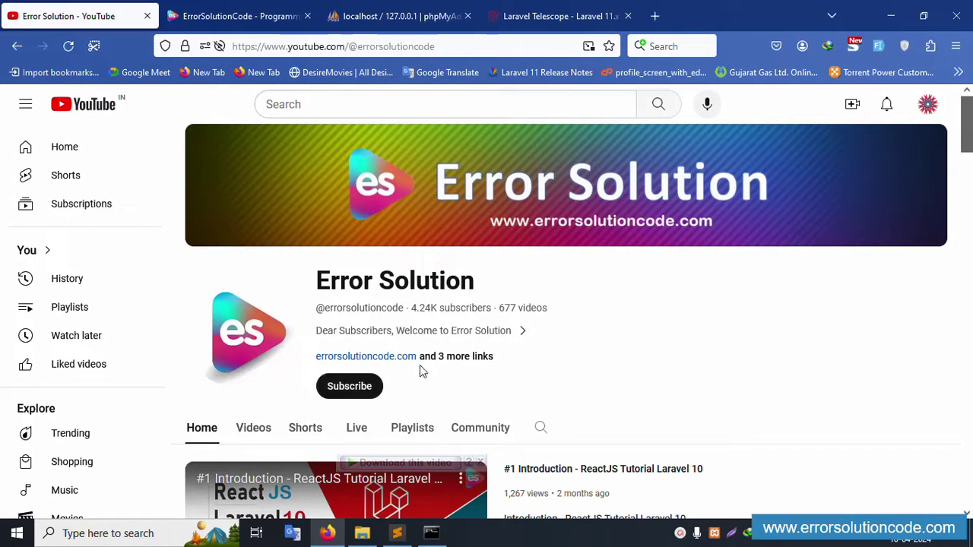
{"action": "left_click", "coordinate": [443, 335]}
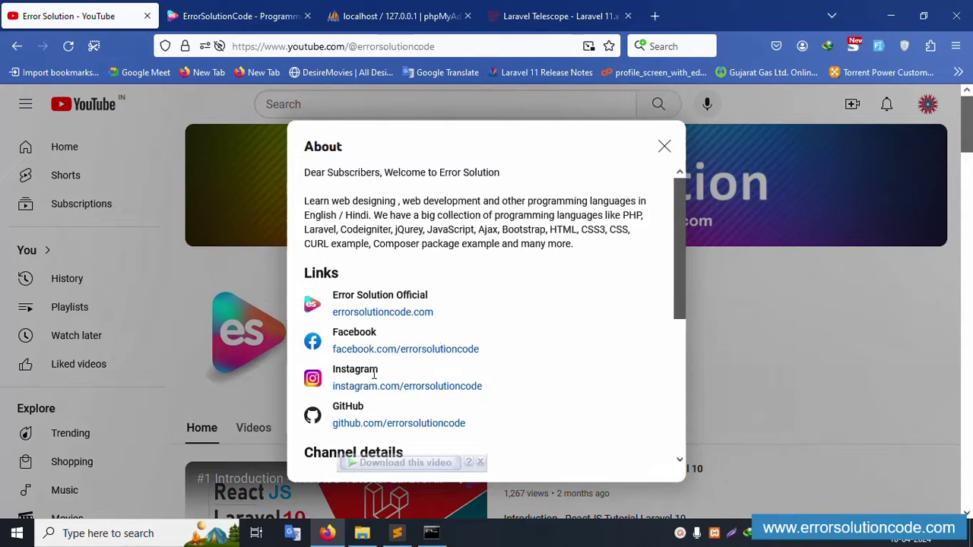
{"action": "left_click", "coordinate": [770, 285]}
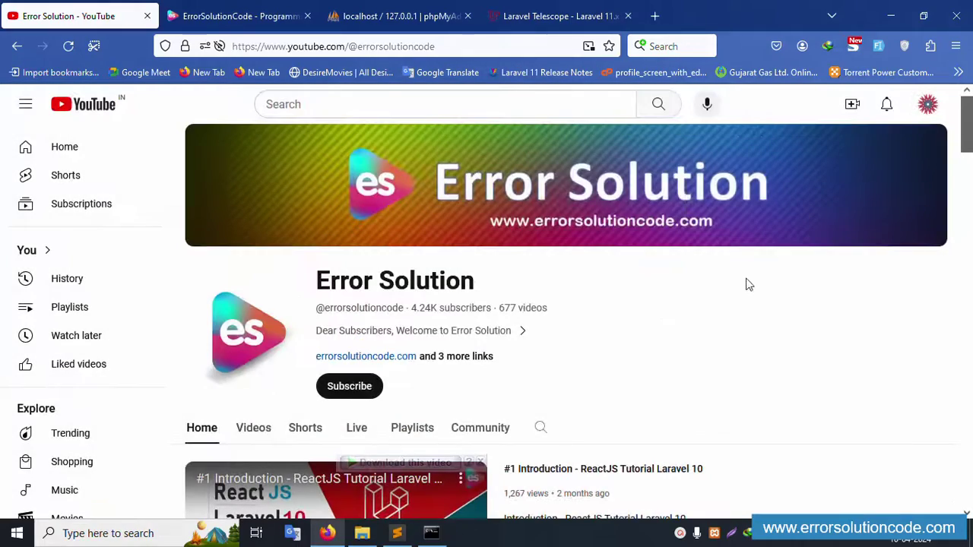
{"action": "left_click", "coordinate": [409, 11]}
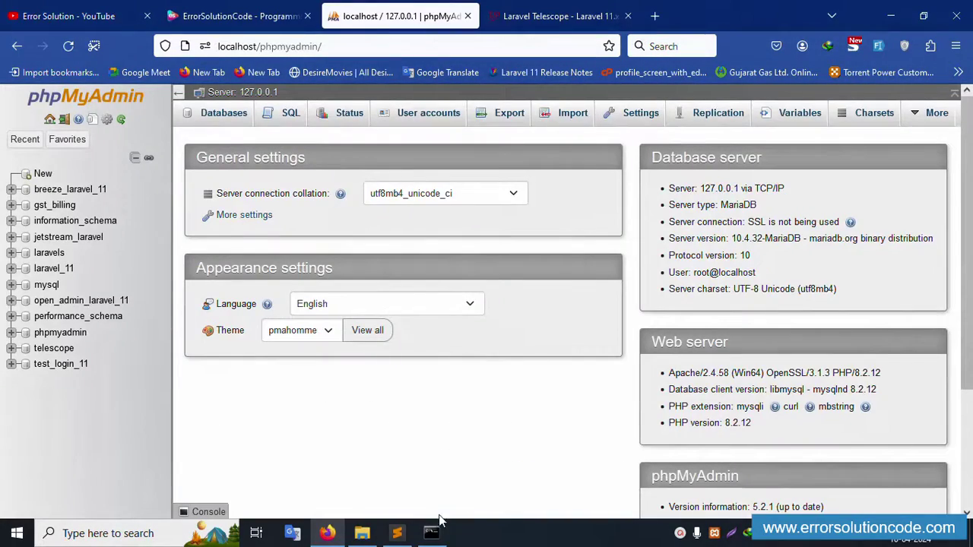
Step: Watch Command Prompt until the laravel_11_telescope install and migrations finish
{"action": "left_click", "coordinate": [433, 524]}
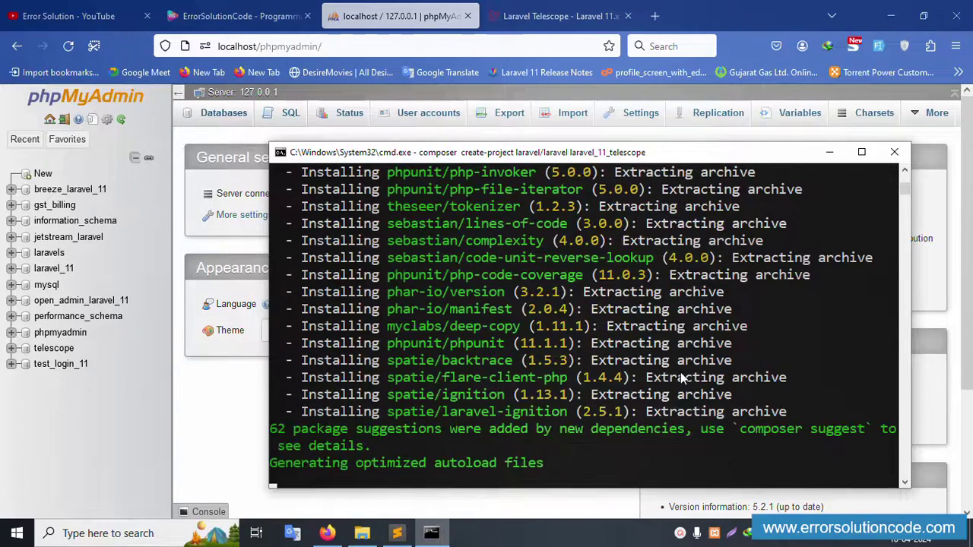
{"action": "left_click", "coordinate": [680, 533]}
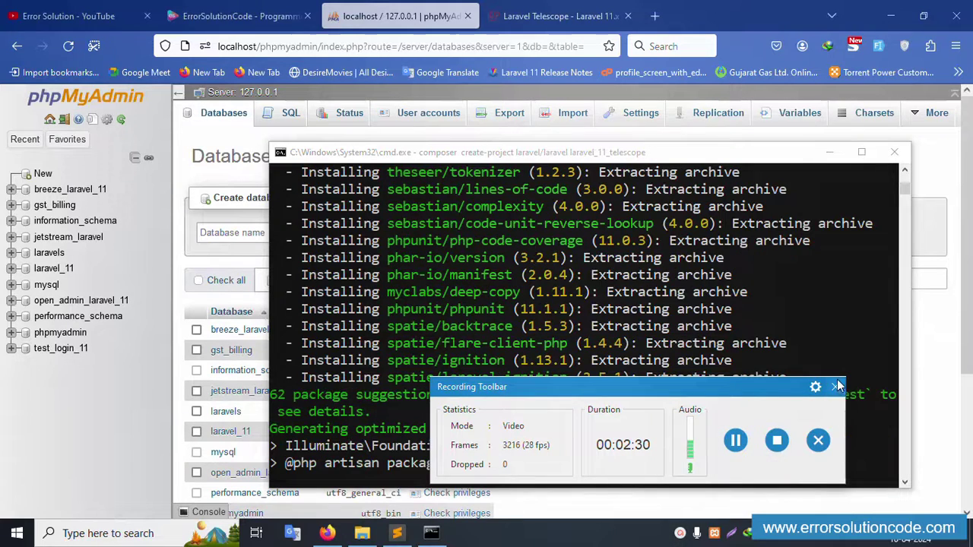
{"action": "left_click", "coordinate": [834, 388]}
{"action": "left_click", "coordinate": [750, 388]}
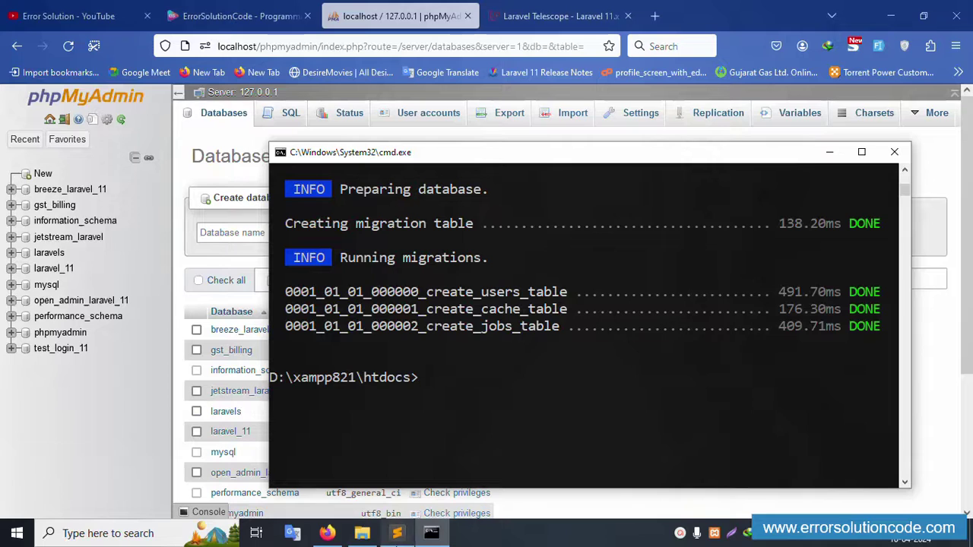
Step: Add new lines below the create-project command in the Sublime notes
{"action": "left_click", "coordinate": [397, 533]}
{"action": "left_click", "coordinate": [642, 105]}
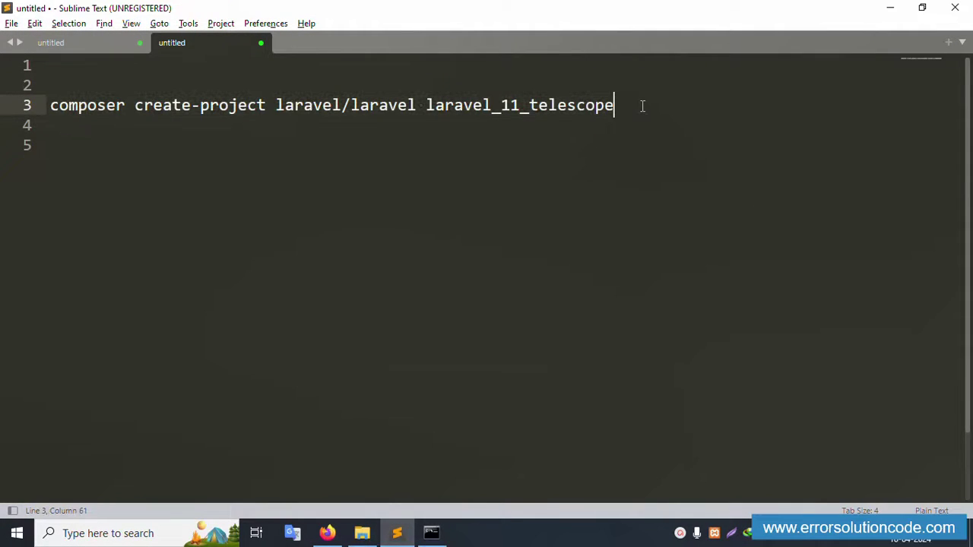
{"action": "key", "text": "Return"}
{"action": "key", "text": "Return"}
Step: Write and select the line 'cd laravel_11_telescope' in the notes
{"action": "type", "text": "cd"}
{"action": "double_click", "coordinate": [579, 105]}
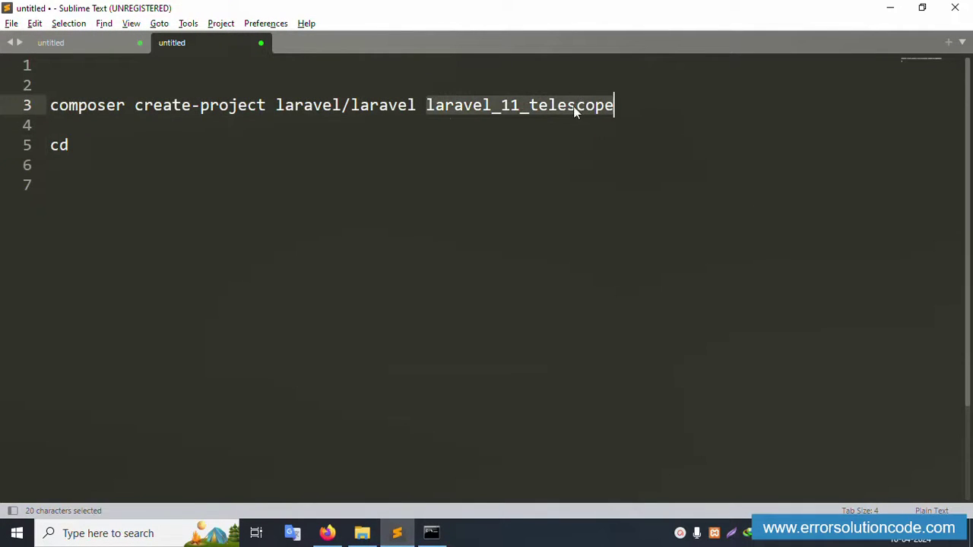
{"action": "left_click", "coordinate": [156, 141]}
{"action": "left_click", "coordinate": [519, 124]}
{"action": "left_click", "coordinate": [519, 106]}
{"action": "double_click", "coordinate": [519, 104]}
{"action": "key", "text": "ctrl+c"}
{"action": "left_click", "coordinate": [242, 144]}
{"action": "key", "text": "ctrl+v"}
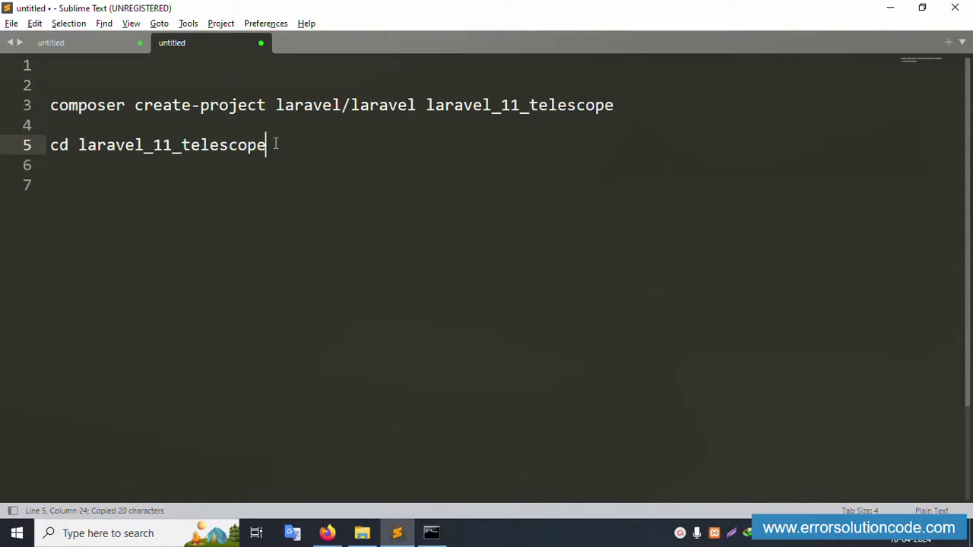
{"action": "left_click_drag", "start_coordinate": [276, 145], "coordinate": [15, 145]}
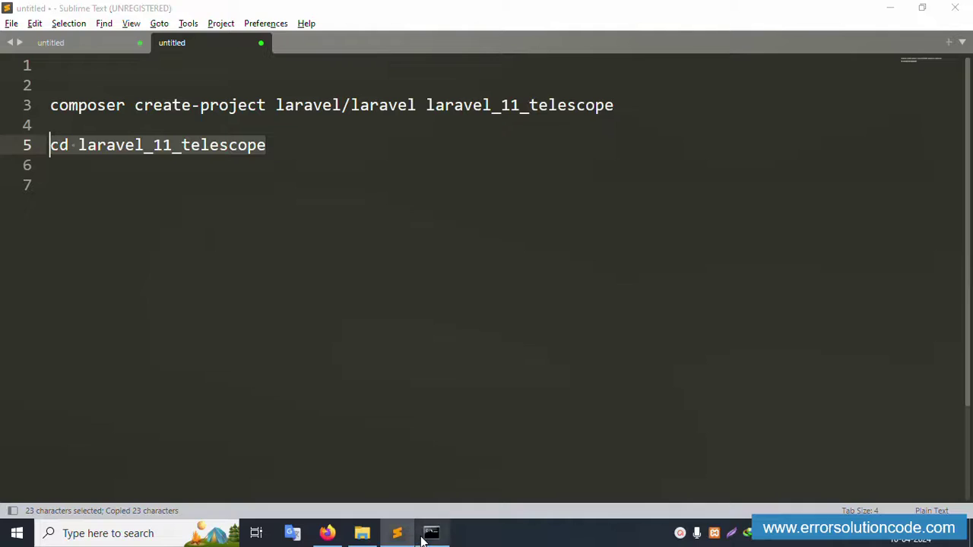
Step: Run 'cd laravel_11_telescope' in Command Prompt to enter the project folder
{"action": "left_click", "coordinate": [431, 533]}
{"action": "right_click", "coordinate": [464, 393]}
{"action": "key", "text": "Return"}
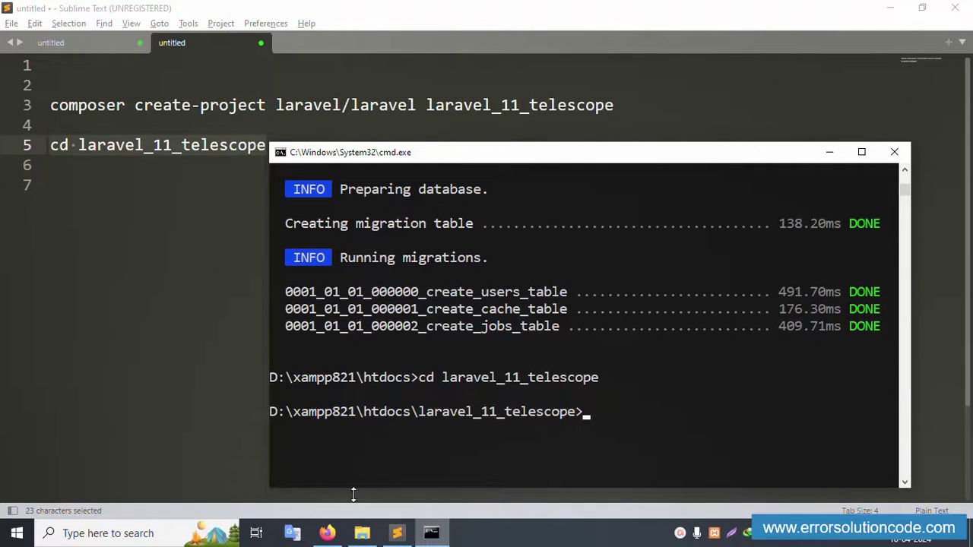
Step: Open the laravel_11_telescope folder in Sublime Text by dragging it from Explorer
{"action": "left_click", "coordinate": [361, 532]}
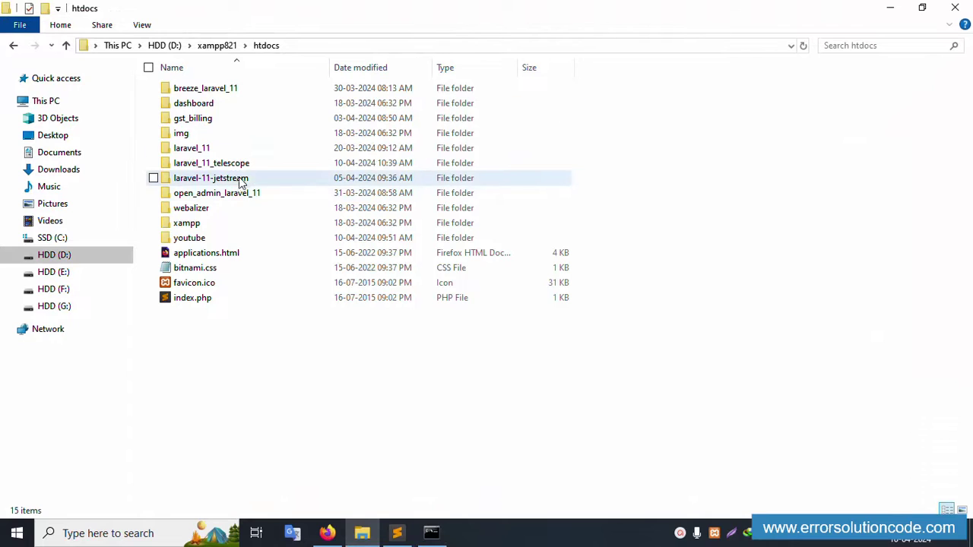
{"action": "left_click_drag", "start_coordinate": [224, 164], "coordinate": [369, 178]}
{"action": "key", "text": "alt+Tab"}
{"action": "key", "text": "alt+Tab"}
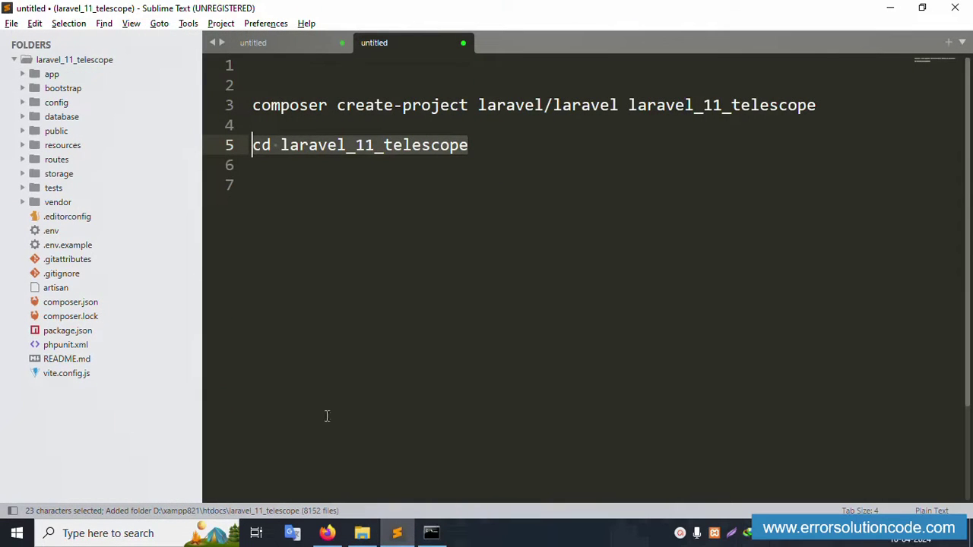
{"action": "left_click", "coordinate": [362, 532]}
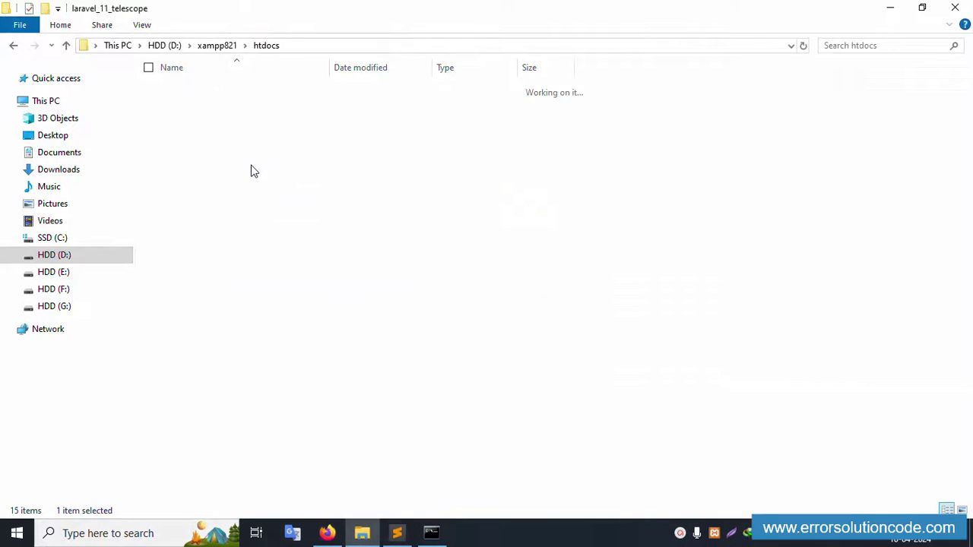
{"action": "double_click", "coordinate": [255, 171]}
{"action": "left_click", "coordinate": [431, 533]}
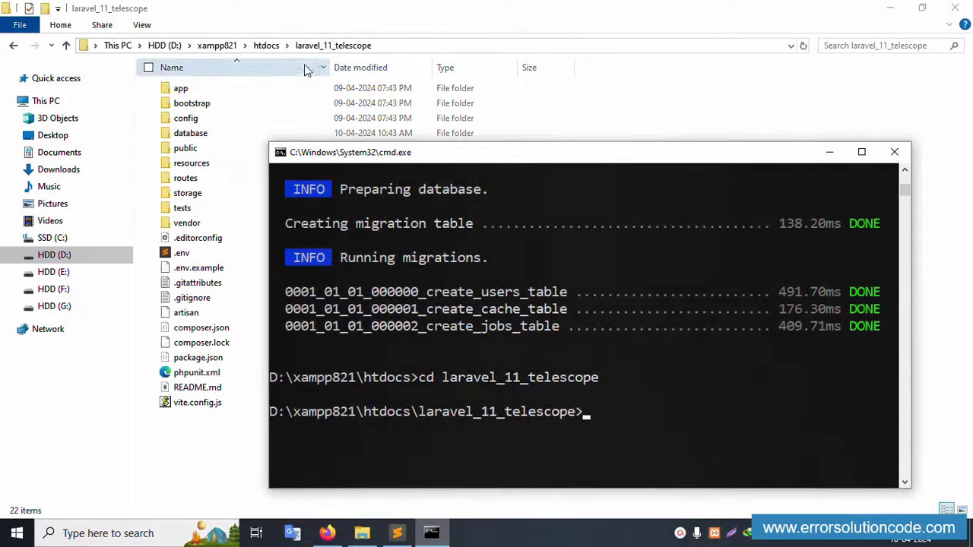
{"action": "left_click", "coordinate": [388, 512]}
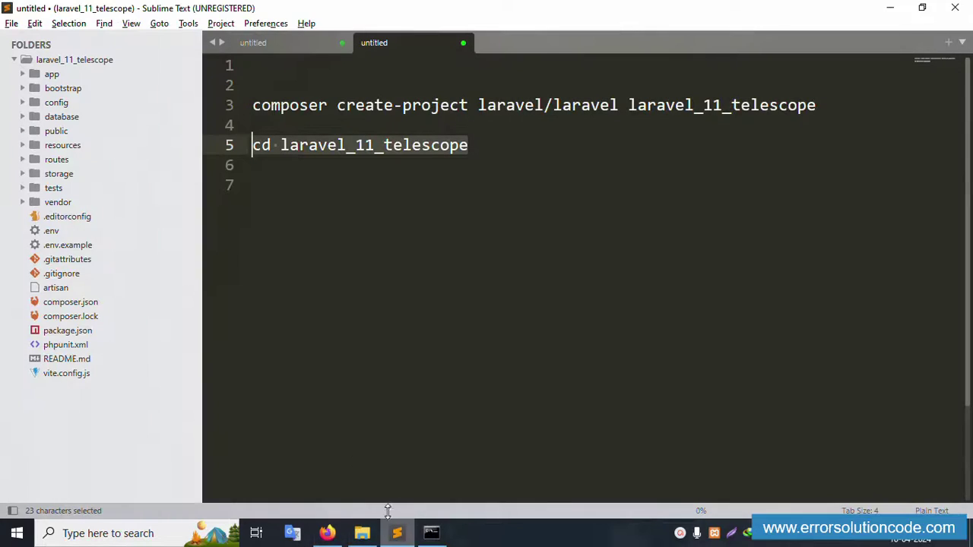
Step: Check that composer.json requires PHP ^8.2 and laravel/framework ^11.0
{"action": "left_click", "coordinate": [74, 305]}
{"action": "left_click_drag", "start_coordinate": [328, 205], "coordinate": [500, 205]}
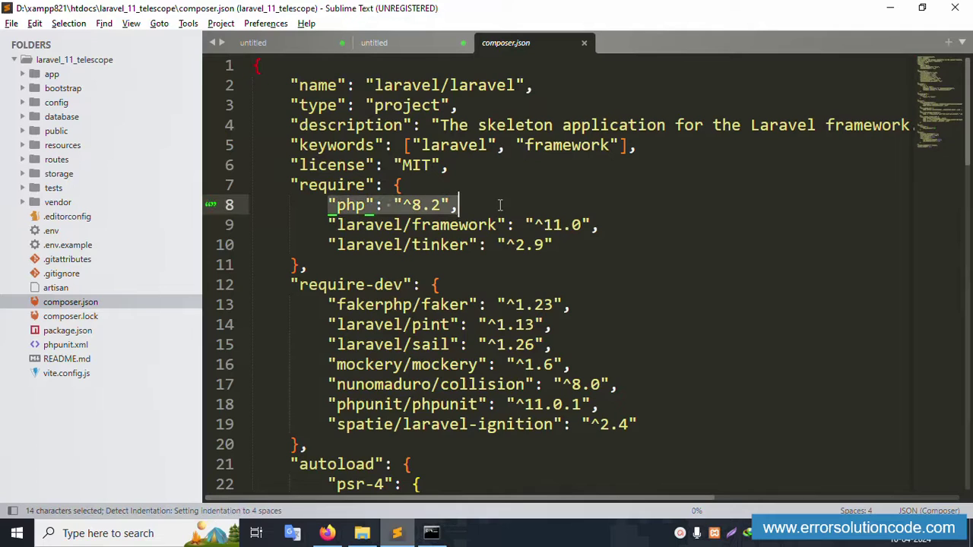
{"action": "left_click_drag", "start_coordinate": [330, 225], "coordinate": [592, 225]}
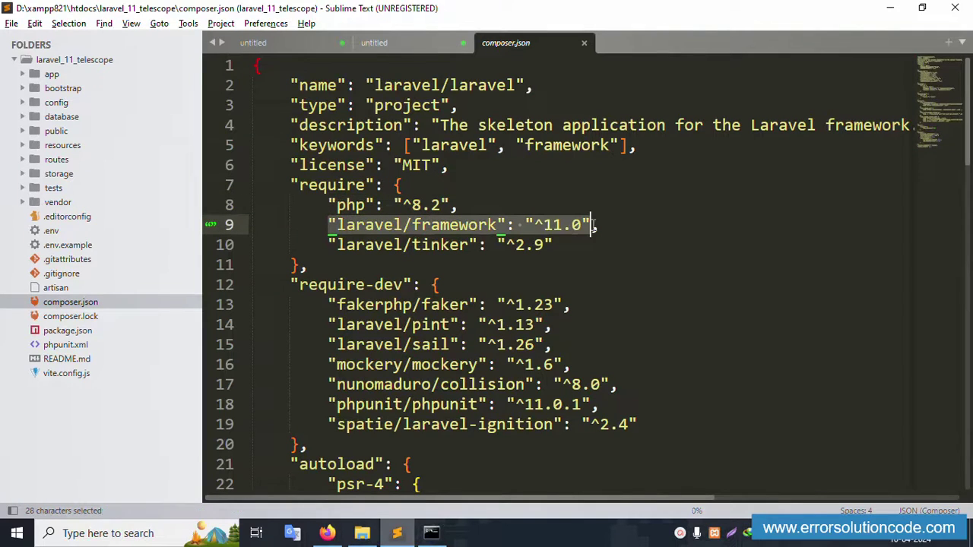
{"action": "middle_click", "coordinate": [541, 39]}
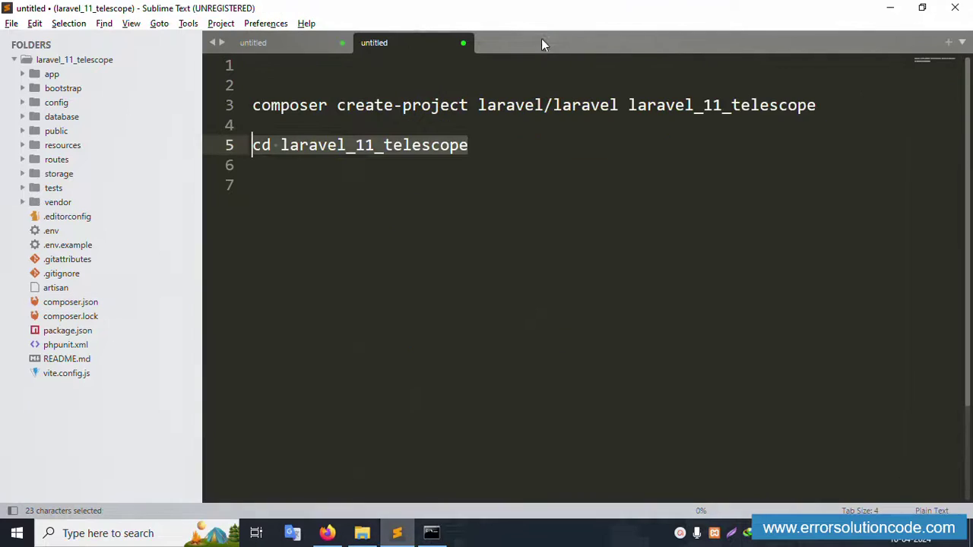
{"action": "left_click", "coordinate": [333, 533]}
Step: Copy 'composer require laravel/telescope --dev' from the docs and run it in Command Prompt
{"action": "left_click", "coordinate": [566, 8]}
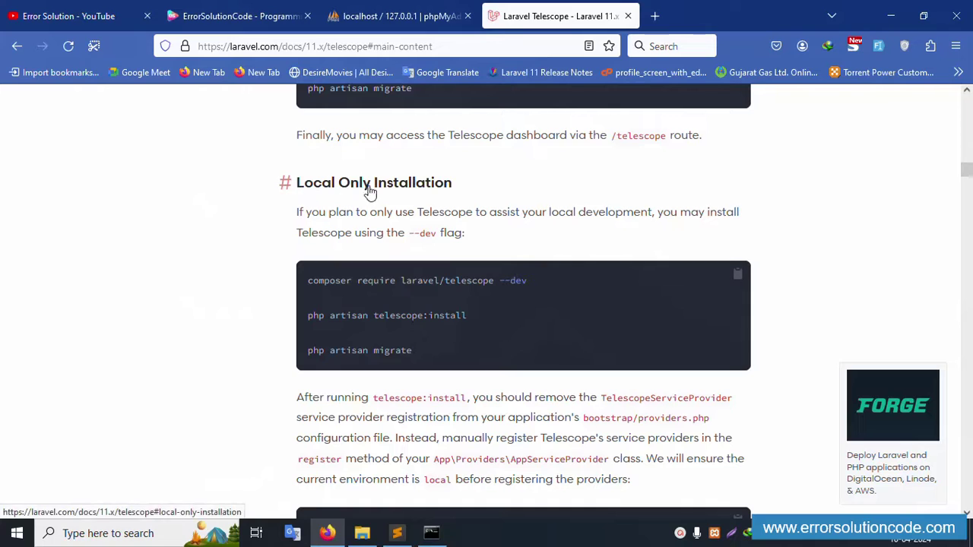
{"action": "left_click_drag", "start_coordinate": [526, 280], "coordinate": [310, 286]}
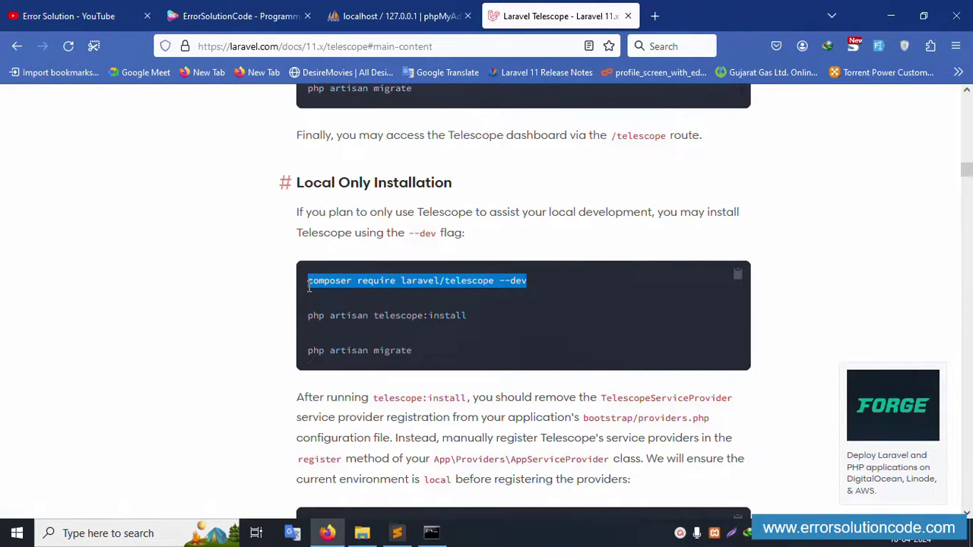
{"action": "left_click", "coordinate": [431, 533]}
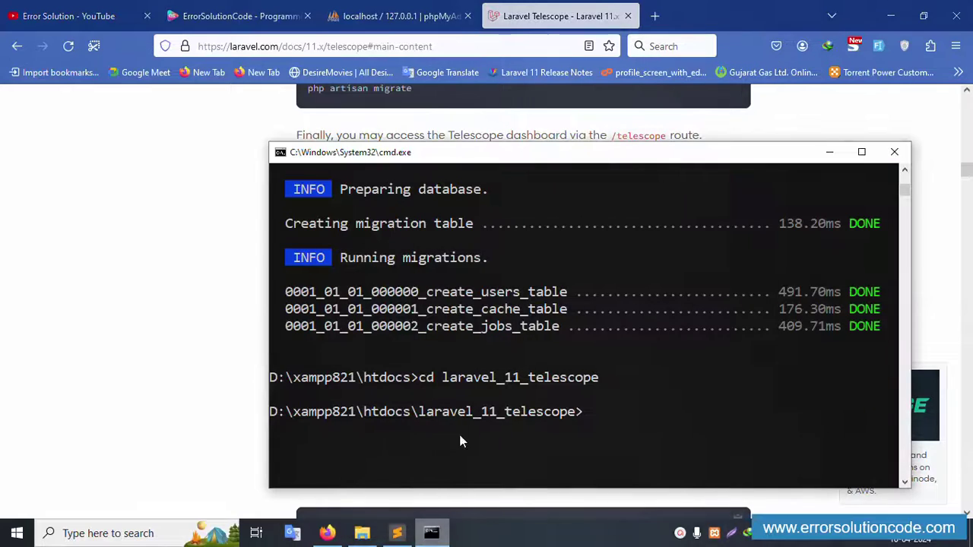
{"action": "right_click", "coordinate": [603, 416]}
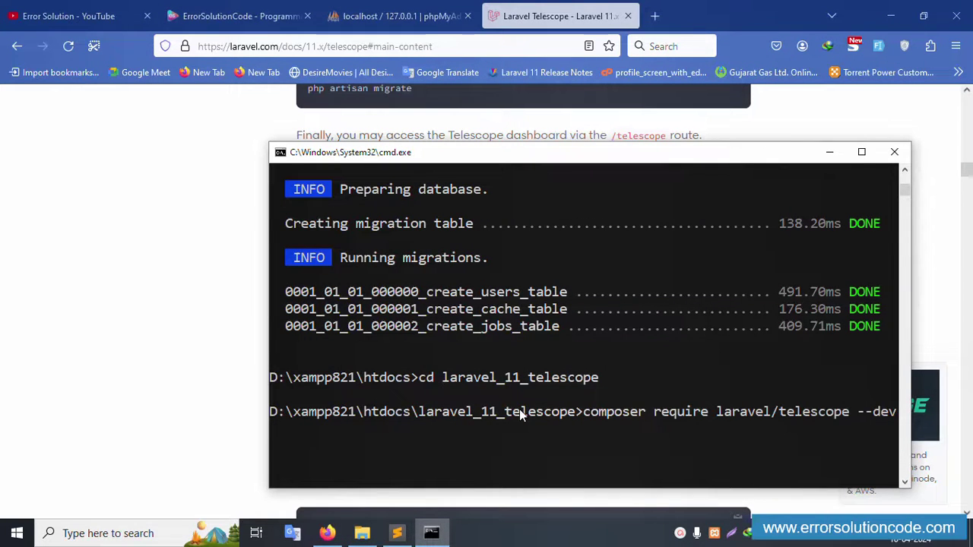
{"action": "key", "text": "Return"}
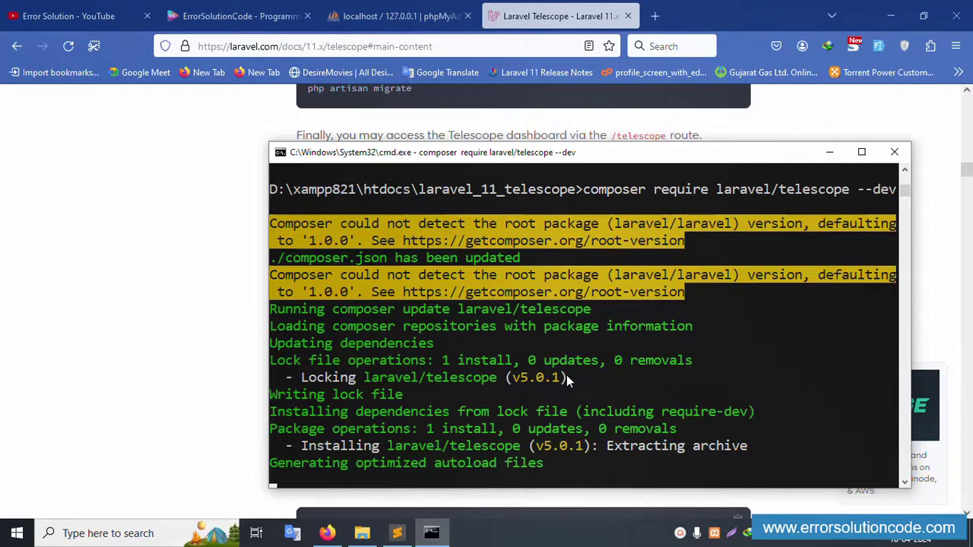
Step: Paste the composer require command into the notes below the cd line
{"action": "mouse_move", "coordinate": [397, 538]}
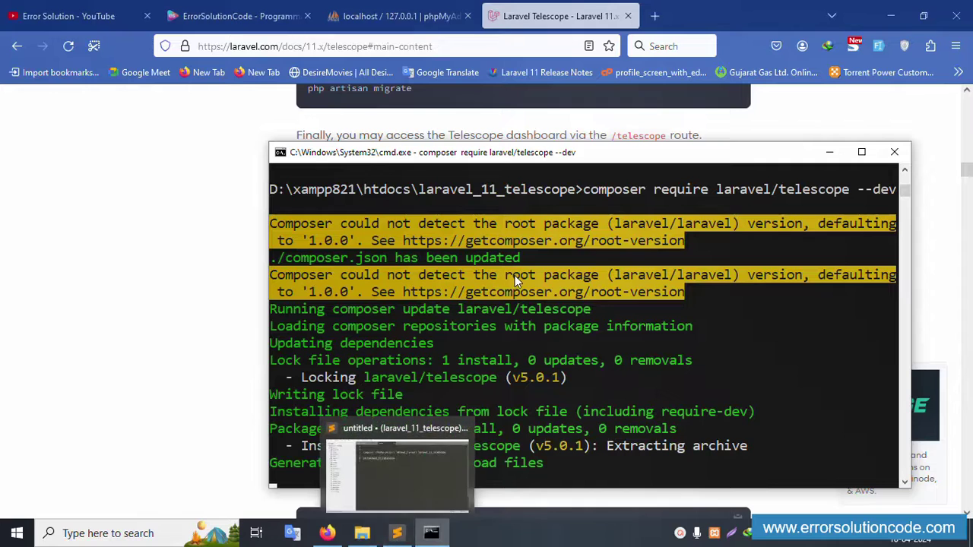
{"action": "left_click", "coordinate": [428, 465]}
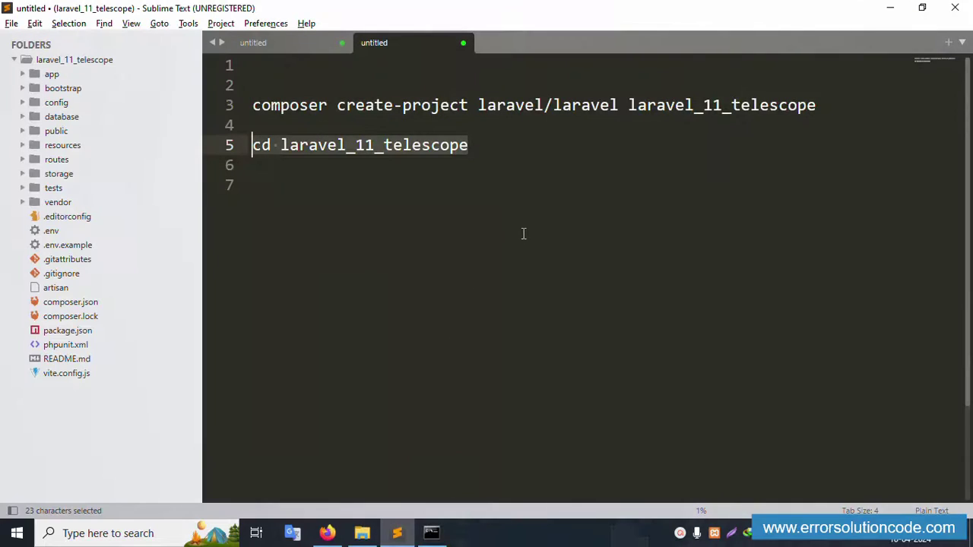
{"action": "left_click", "coordinate": [541, 167]}
{"action": "key", "text": "Return"}
{"action": "key", "text": "Return"}
{"action": "key", "text": "Return"}
{"action": "key", "text": "Return"}
{"action": "key", "text": "Up"}
{"action": "key", "text": "ctrl+v"}
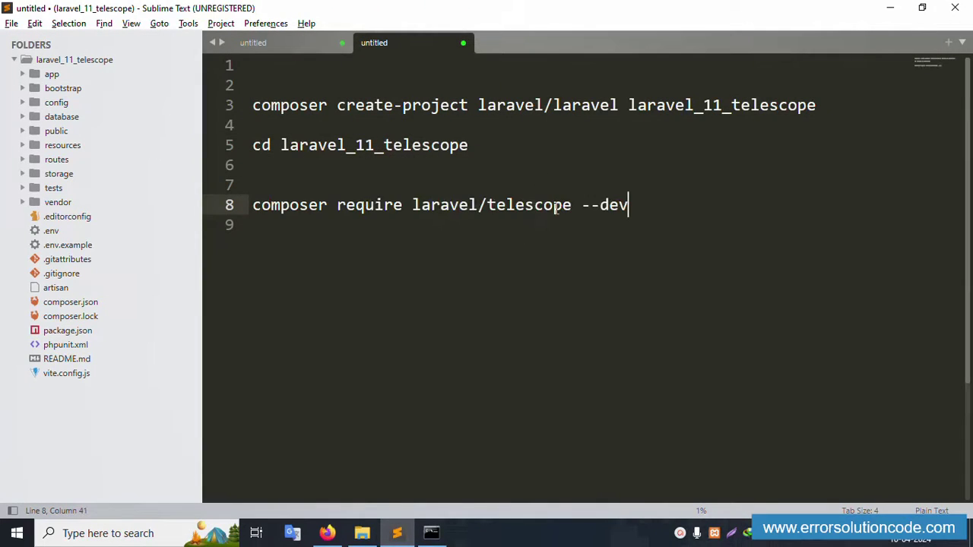
{"action": "left_click", "coordinate": [361, 534]}
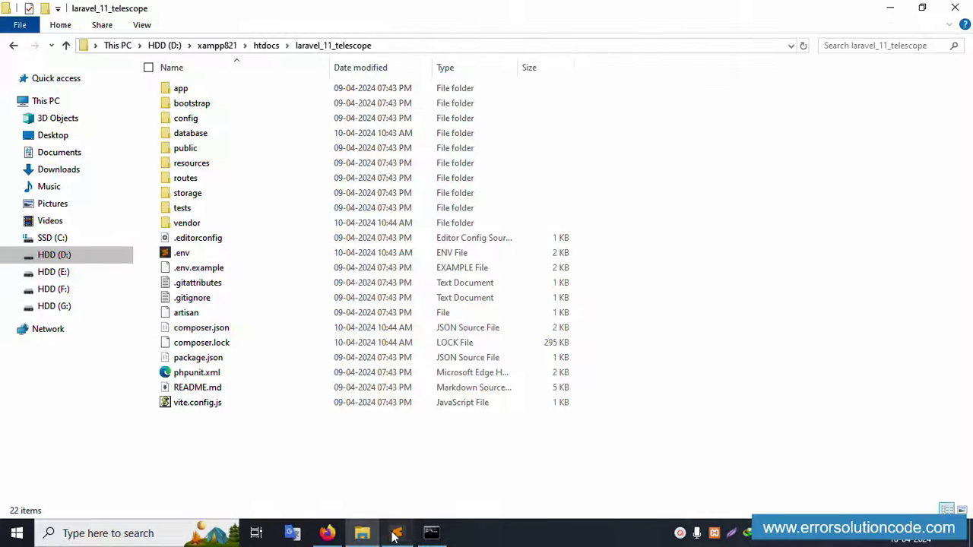
{"action": "left_click", "coordinate": [429, 535]}
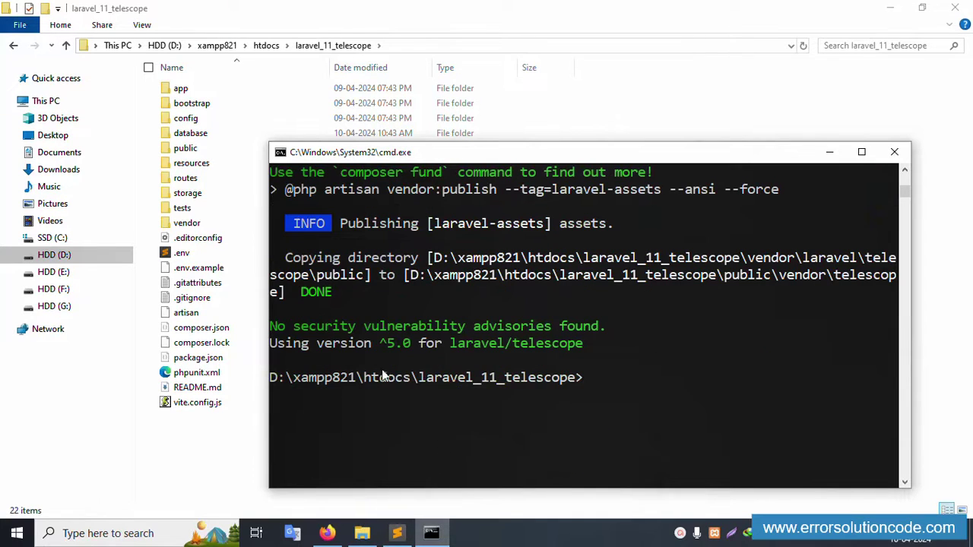
Step: Confirm composer.json lists laravel/telescope under require-dev after the install finishes
{"action": "left_click", "coordinate": [399, 533]}
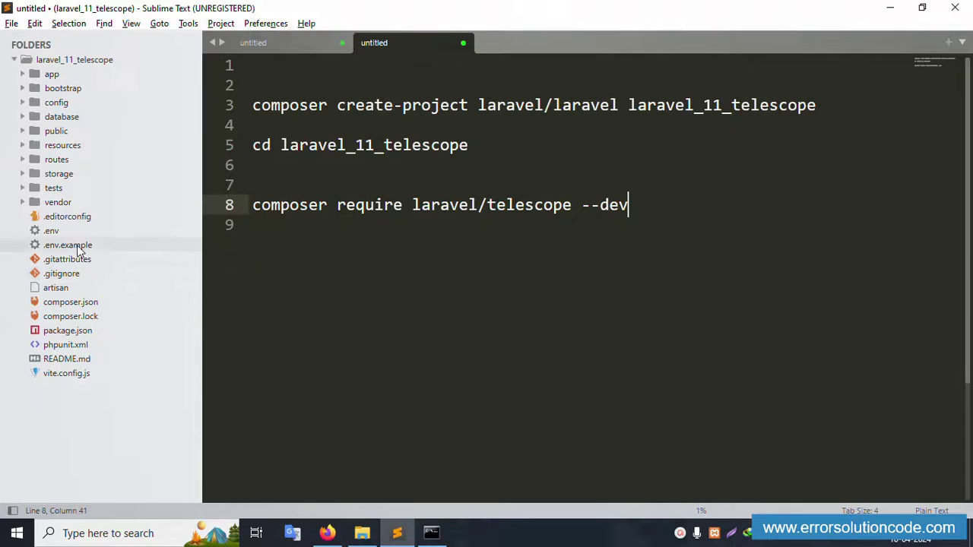
{"action": "left_click", "coordinate": [76, 302]}
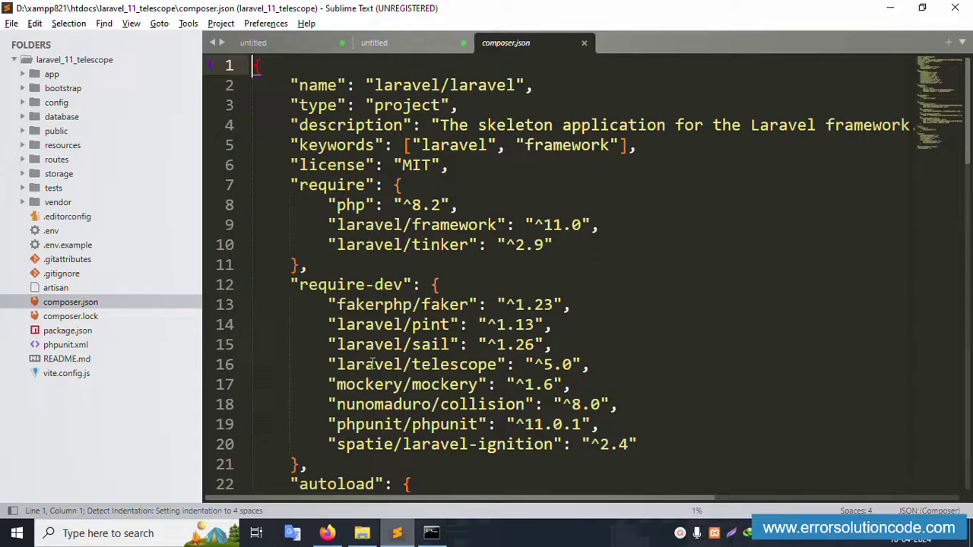
{"action": "left_click_drag", "start_coordinate": [320, 369], "coordinate": [581, 366]}
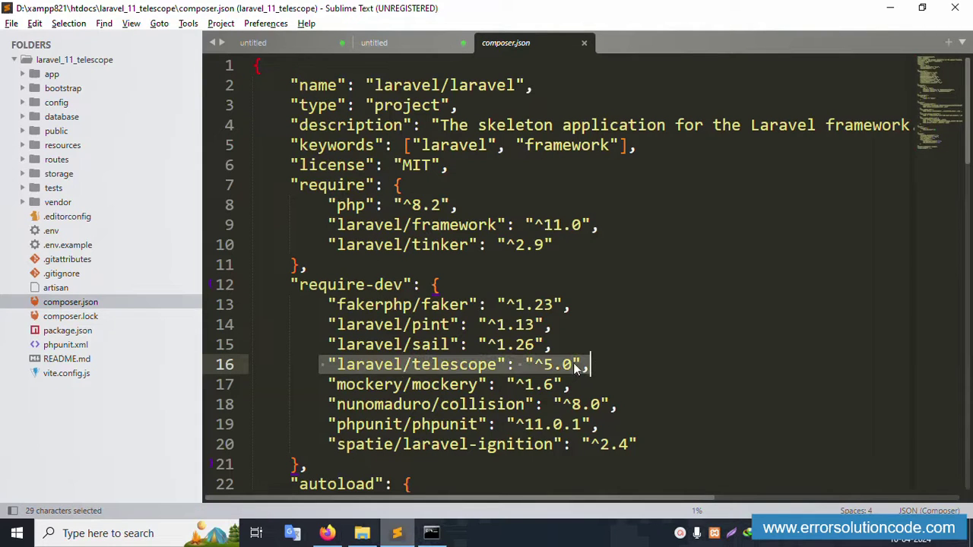
{"action": "left_click", "coordinate": [423, 365]}
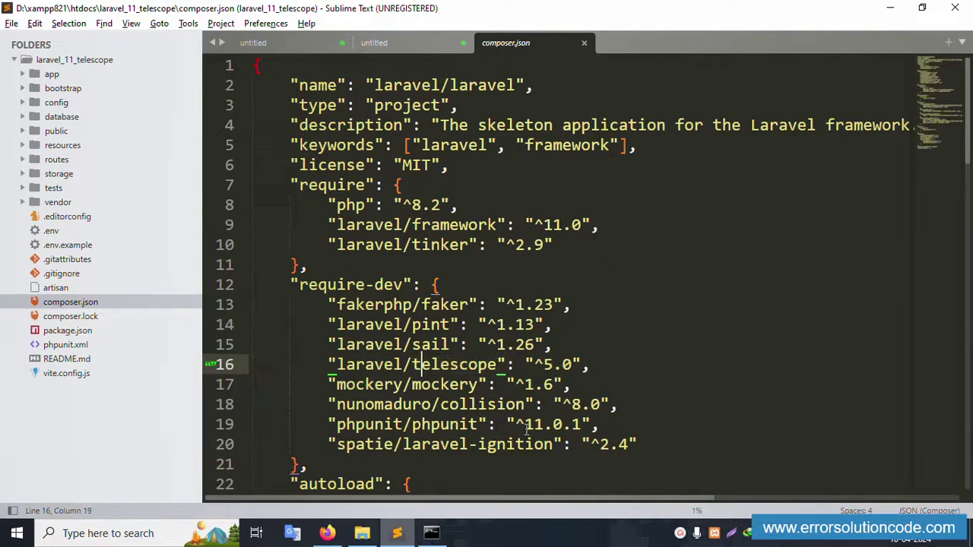
{"action": "left_click", "coordinate": [431, 532]}
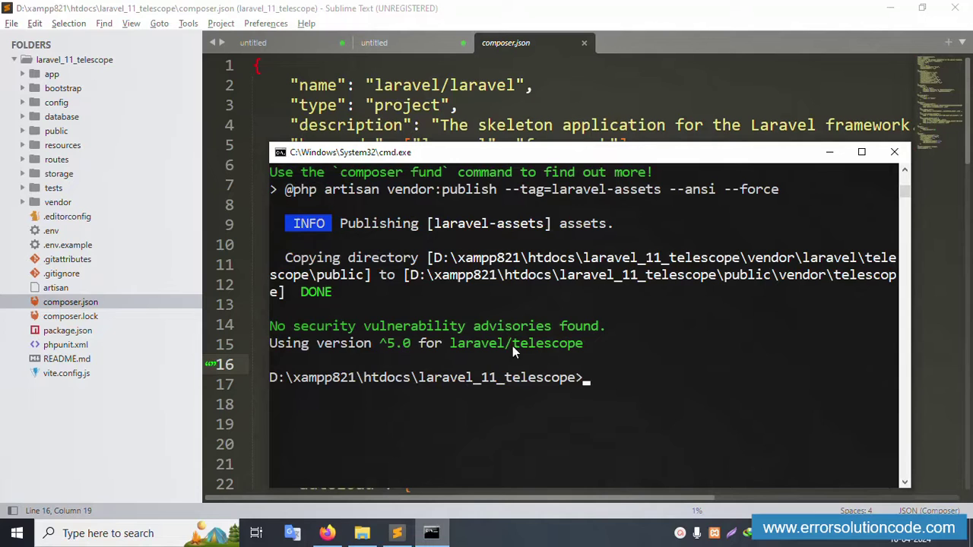
{"action": "key", "text": "alt+Tab"}
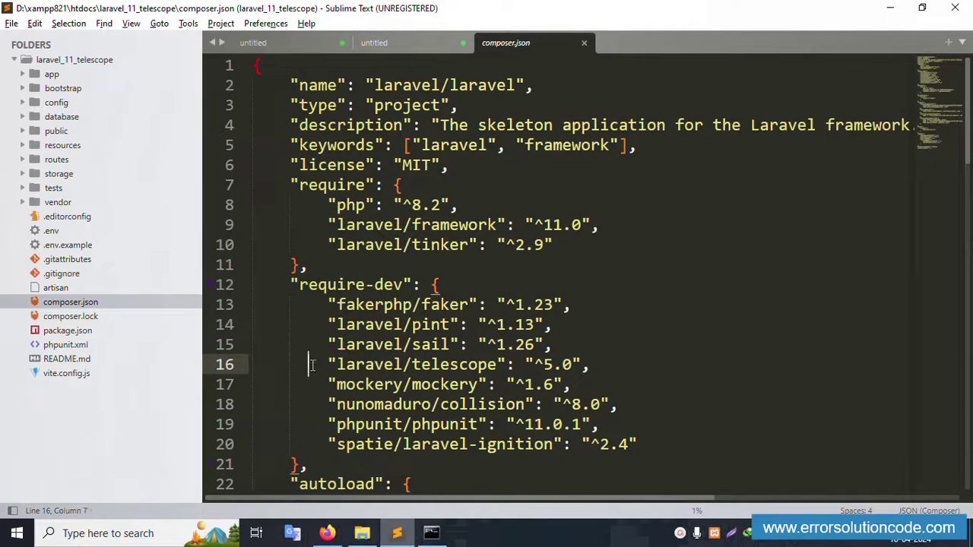
{"action": "left_click_drag", "start_coordinate": [311, 365], "coordinate": [617, 365]}
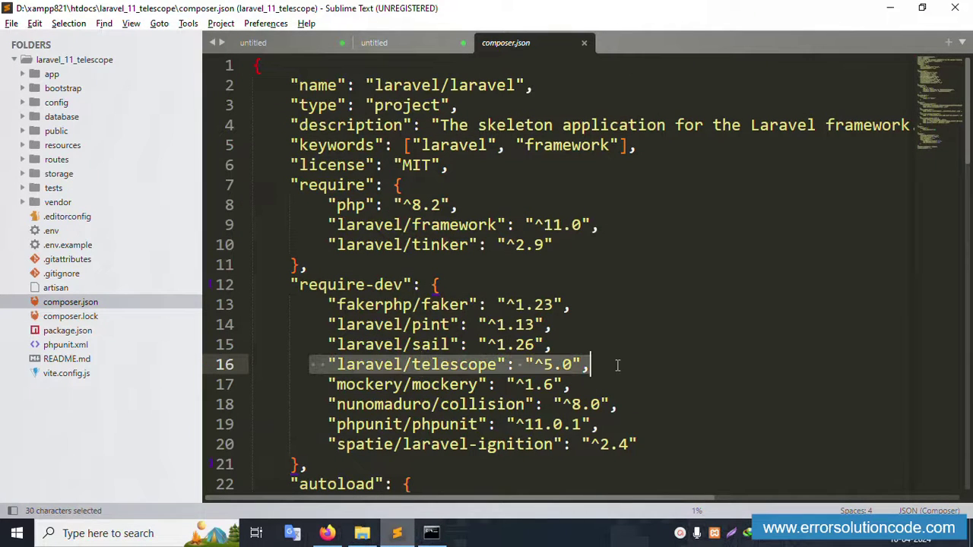
{"action": "middle_click", "coordinate": [531, 45]}
Step: Select the 'php artisan telescope:install' command in the Telescope docs
{"action": "left_click", "coordinate": [327, 533]}
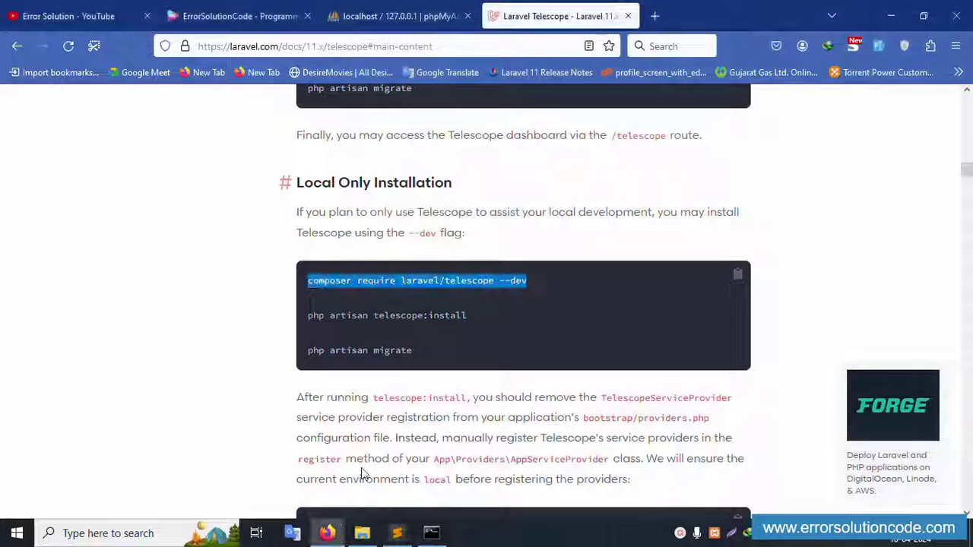
{"action": "left_click", "coordinate": [419, 315]}
{"action": "double_click", "coordinate": [419, 314]}
{"action": "left_click", "coordinate": [467, 323]}
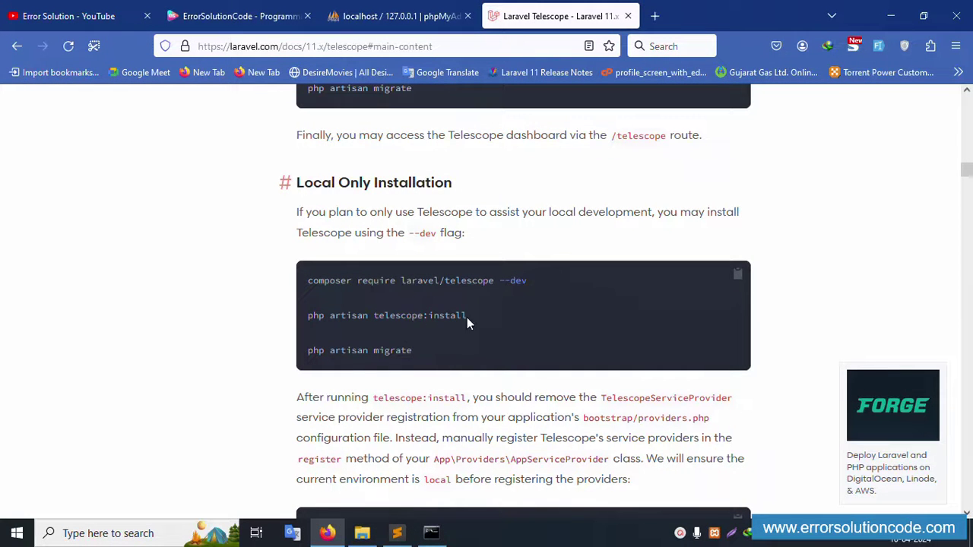
{"action": "left_click_drag", "start_coordinate": [328, 333], "coordinate": [314, 321]}
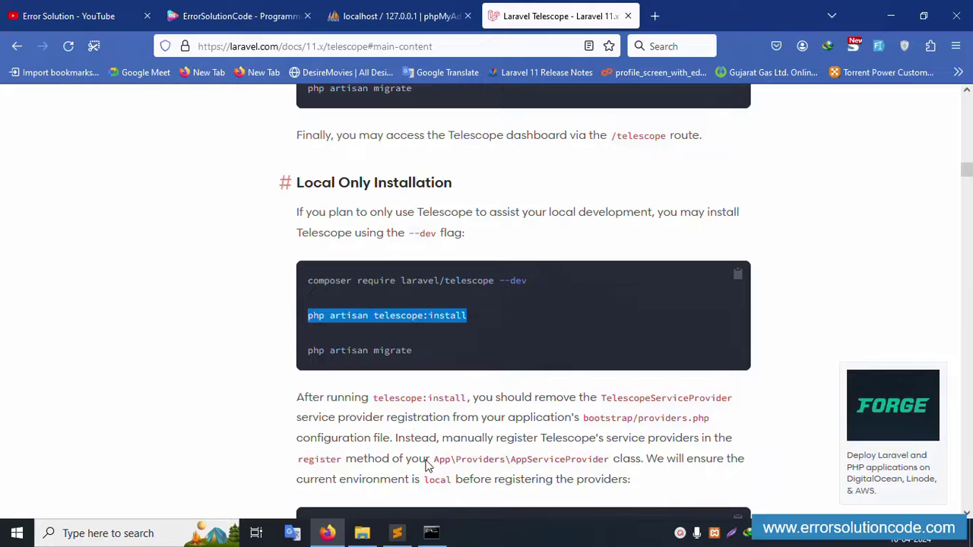
Step: Run 'php artisan telescope:install' in Command Prompt and review its output
{"action": "left_click", "coordinate": [430, 533]}
{"action": "type", "text": "php artisan telescope:install"}
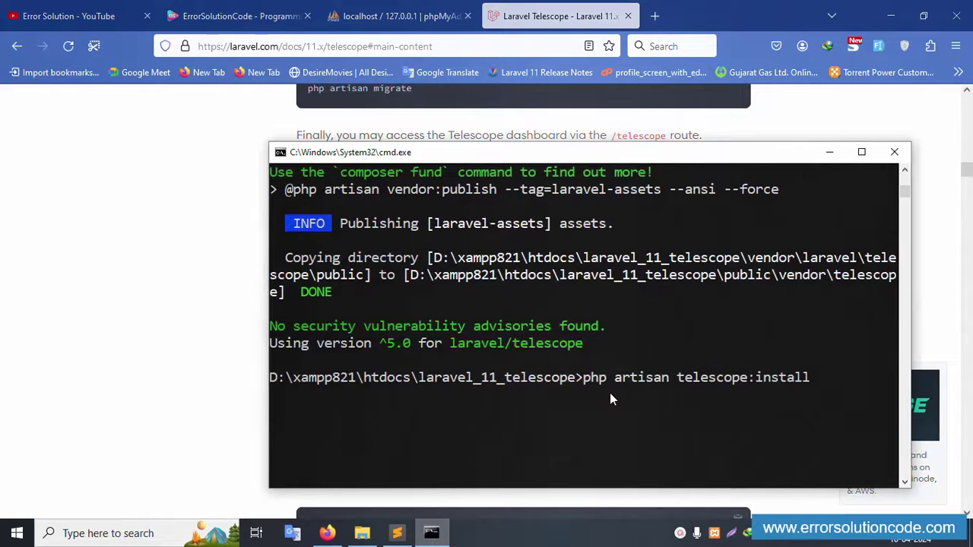
{"action": "key", "text": "Return"}
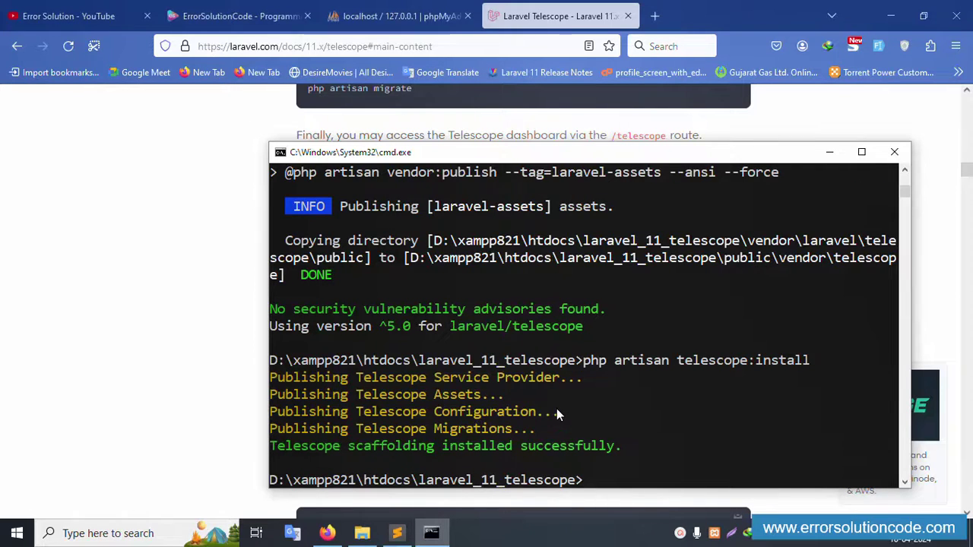
{"action": "scroll", "coordinate": [557, 408], "scroll_direction": "down", "scroll_amount": 2}
{"action": "mouse_move", "coordinate": [401, 538]}
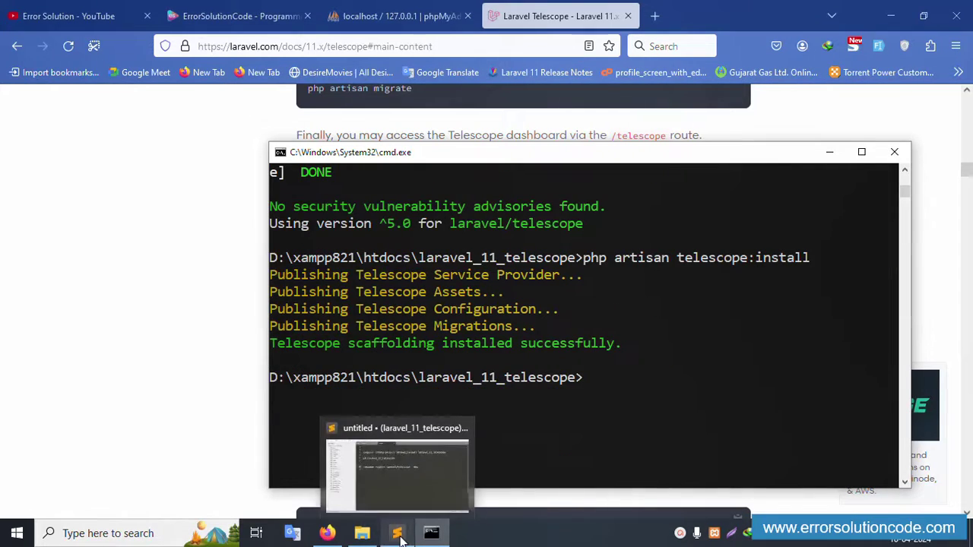
{"action": "left_click", "coordinate": [452, 122]}
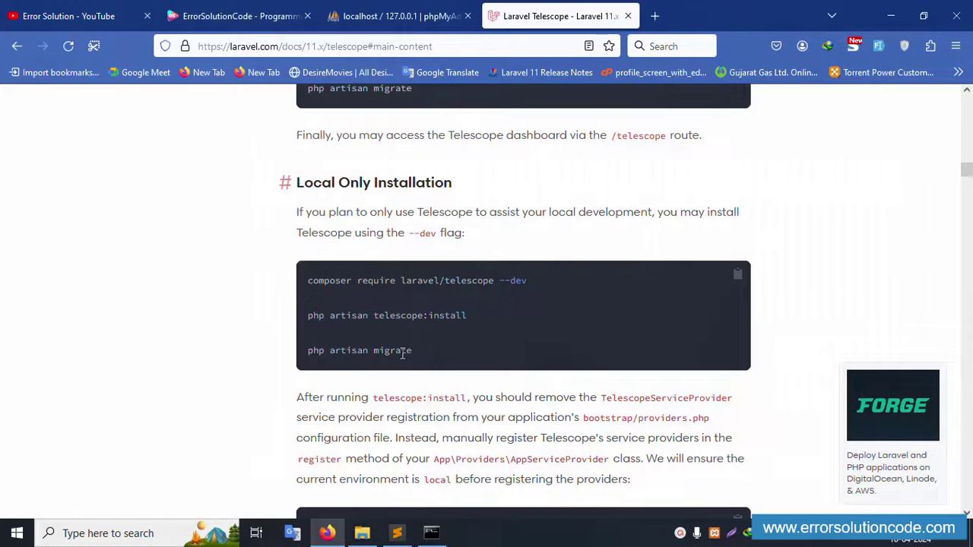
{"action": "left_click", "coordinate": [397, 533]}
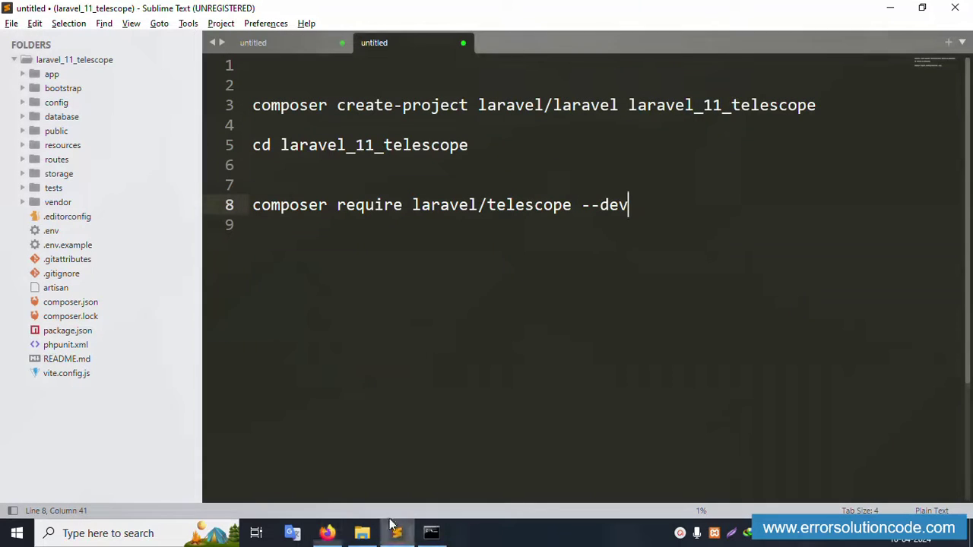
Step: In the project's .env, change the database driver from sqlite to mysql
{"action": "left_click", "coordinate": [51, 230]}
{"action": "scroll", "coordinate": [448, 409], "scroll_direction": "down", "scroll_amount": 1}
{"action": "scroll", "coordinate": [449, 409], "scroll_direction": "down", "scroll_amount": 3}
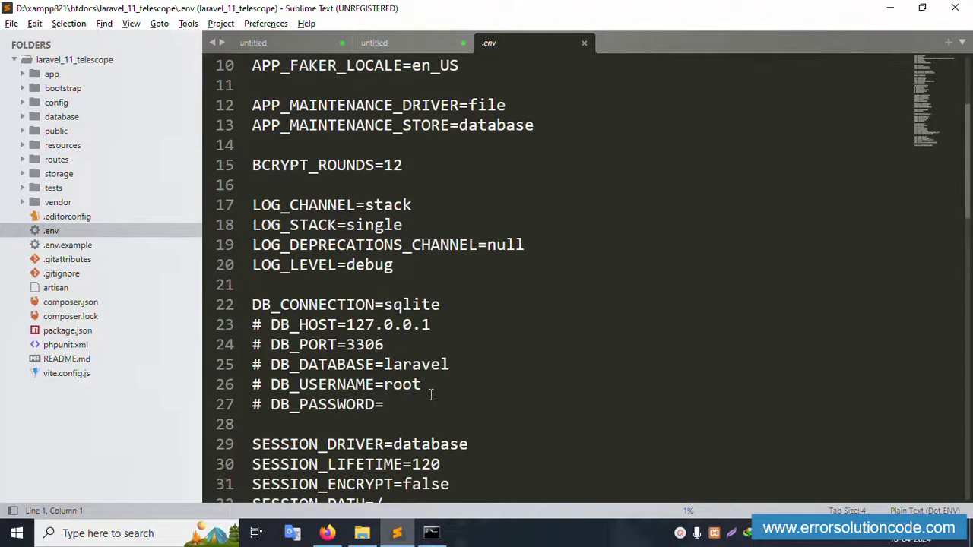
{"action": "double_click", "coordinate": [404, 304]}
{"action": "type", "text": "mysql"}
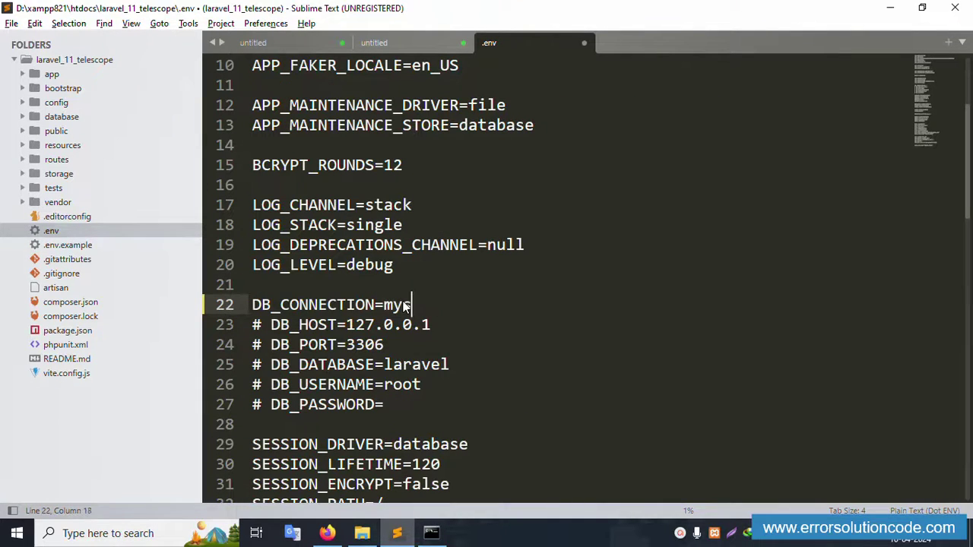
Step: Uncomment the DB_HOST, DB_PORT, DB_DATABASE, DB_USERNAME and DB_PASSWORD lines
{"action": "left_click", "coordinate": [265, 324]}
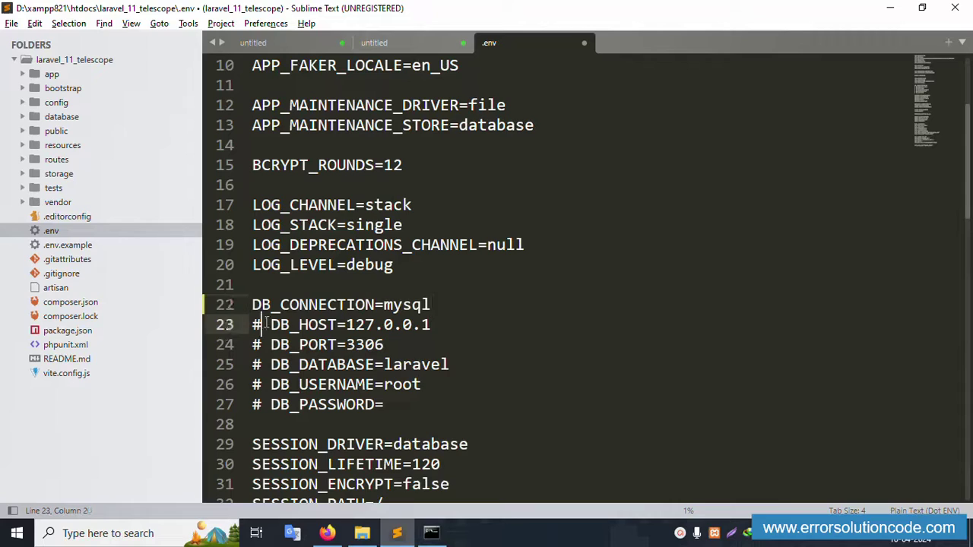
{"action": "key", "text": "BackSpace"}
{"action": "key", "text": "Delete"}
{"action": "key", "text": "Down"}
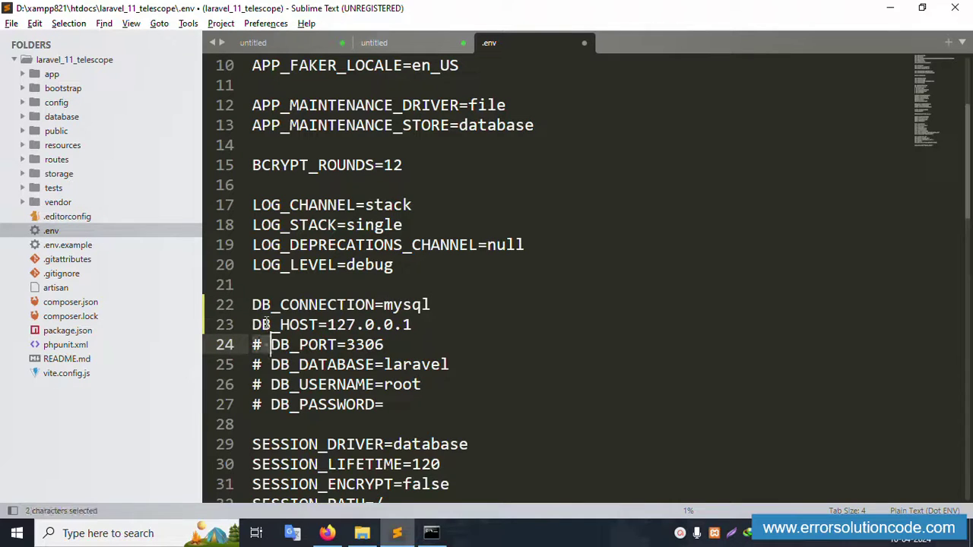
{"action": "key", "text": "Delete"}
{"action": "key", "text": "Delete"}
{"action": "key", "text": "Down"}
{"action": "key", "text": "Right"}
{"action": "key", "text": "Right"}
{"action": "key", "text": "BackSpace"}
{"action": "key", "text": "BackSpace"}
{"action": "key", "text": "Down"}
{"action": "key", "text": "Right"}
{"action": "key", "text": "Right"}
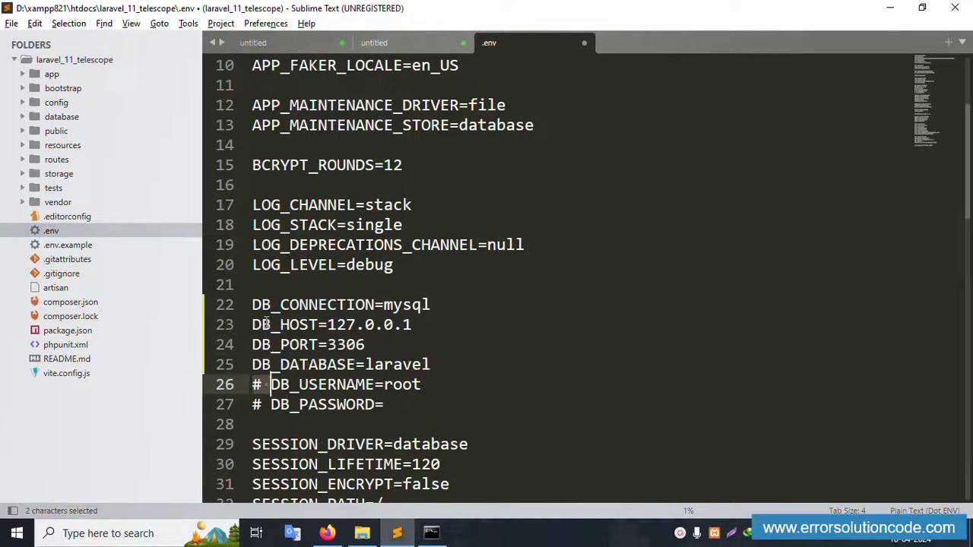
{"action": "key", "text": "BackSpace"}
{"action": "key", "text": "BackSpace"}
{"action": "key", "text": "Down"}
{"action": "key", "text": "Right"}
{"action": "key", "text": "Right"}
{"action": "key", "text": "BackSpace"}
{"action": "key", "text": "BackSpace"}
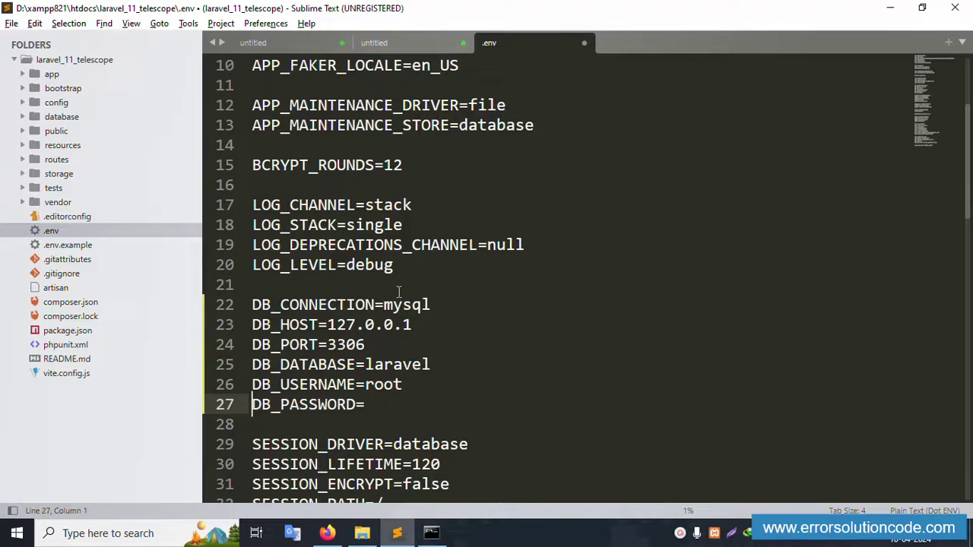
Step: Replace DB_DATABASE's value laravel with 'telescope' copied from the notes and save .env
{"action": "double_click", "coordinate": [397, 365]}
{"action": "left_click", "coordinate": [432, 48]}
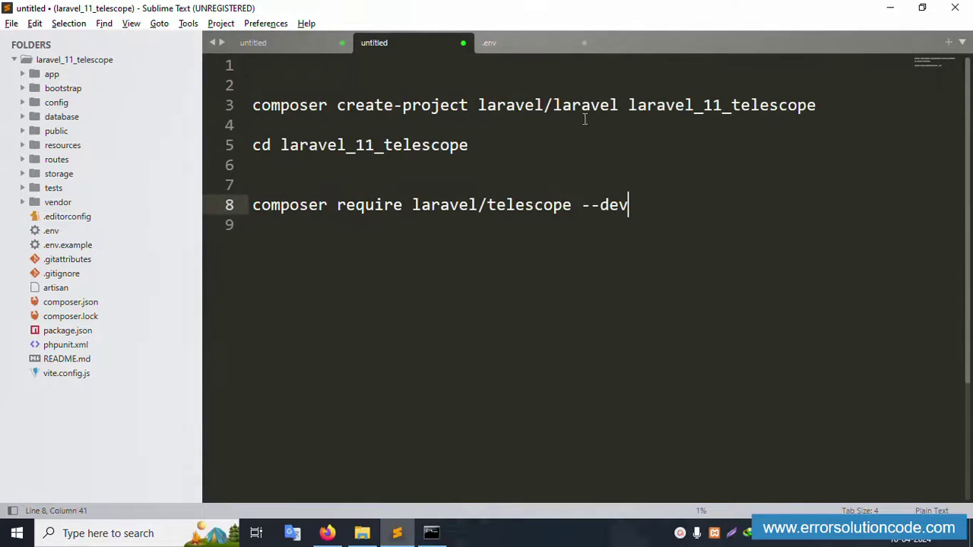
{"action": "left_click_drag", "start_coordinate": [734, 105], "coordinate": [815, 105]}
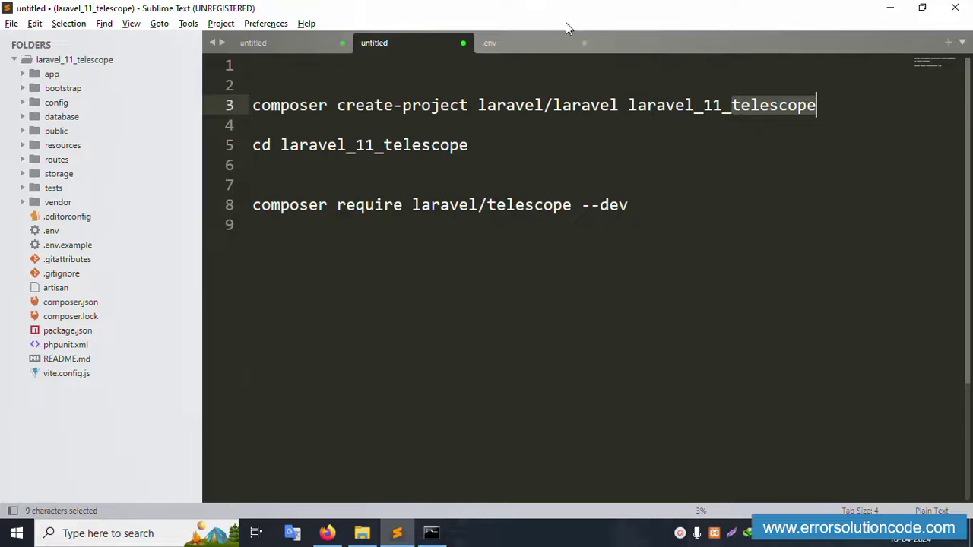
{"action": "key", "text": "ctrl+c"}
{"action": "left_click", "coordinate": [507, 41]}
{"action": "key", "text": "ctrl+v"}
{"action": "double_click", "coordinate": [401, 365]}
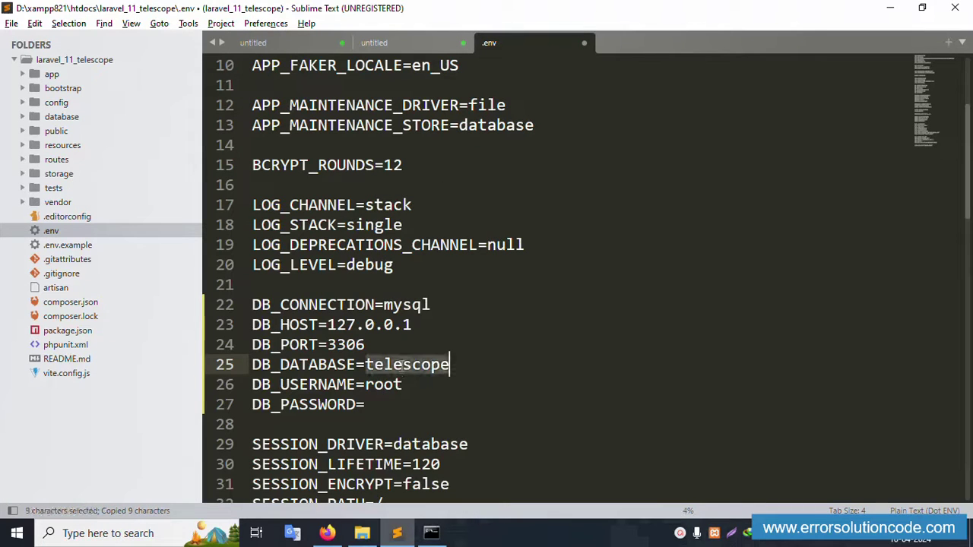
{"action": "key", "text": "ctrl+s"}
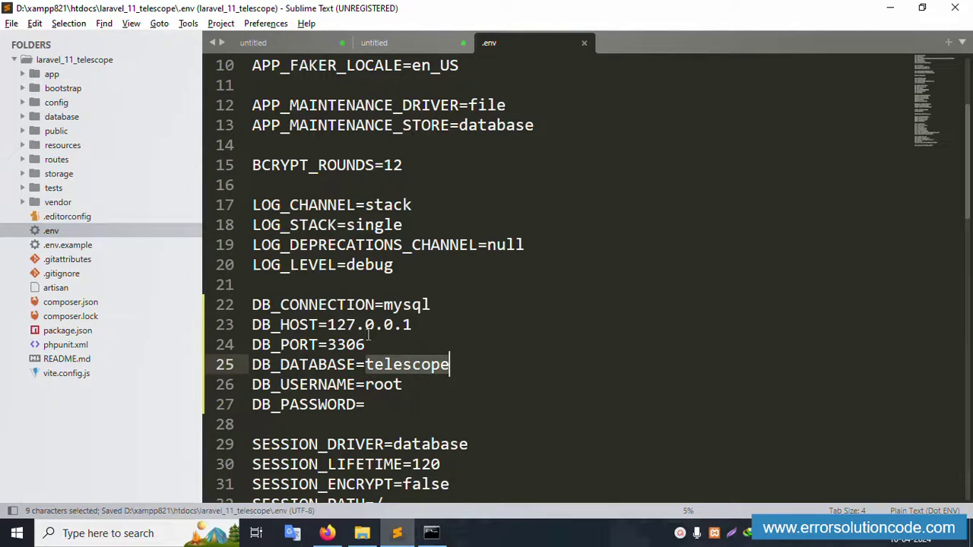
{"action": "left_click", "coordinate": [414, 365]}
{"action": "double_click", "coordinate": [414, 364]}
{"action": "left_click", "coordinate": [327, 533]}
Step: Create an empty database named telescope in phpMyAdmin and open it
{"action": "left_click", "coordinate": [378, 22]}
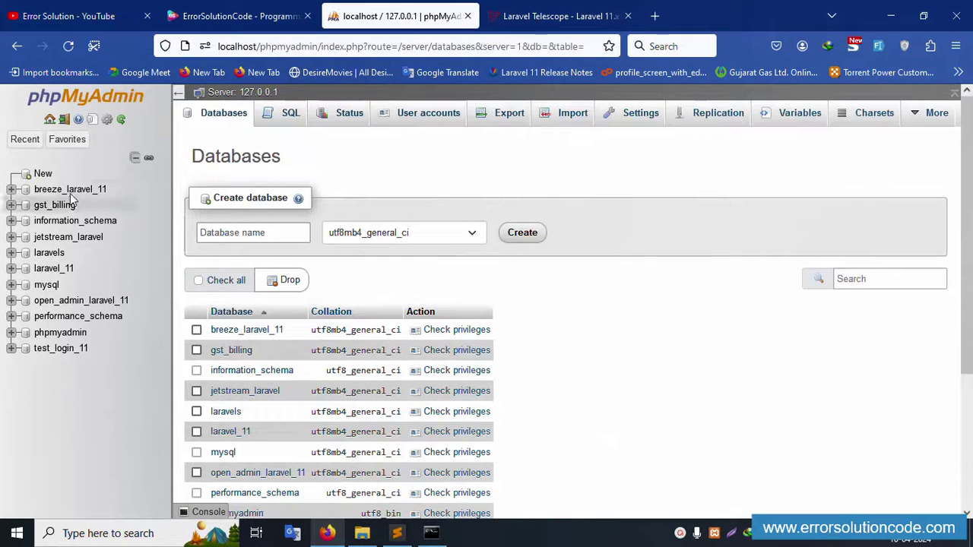
{"action": "left_click", "coordinate": [42, 174]}
{"action": "left_click", "coordinate": [233, 228]}
{"action": "key", "text": "ctrl+v"}
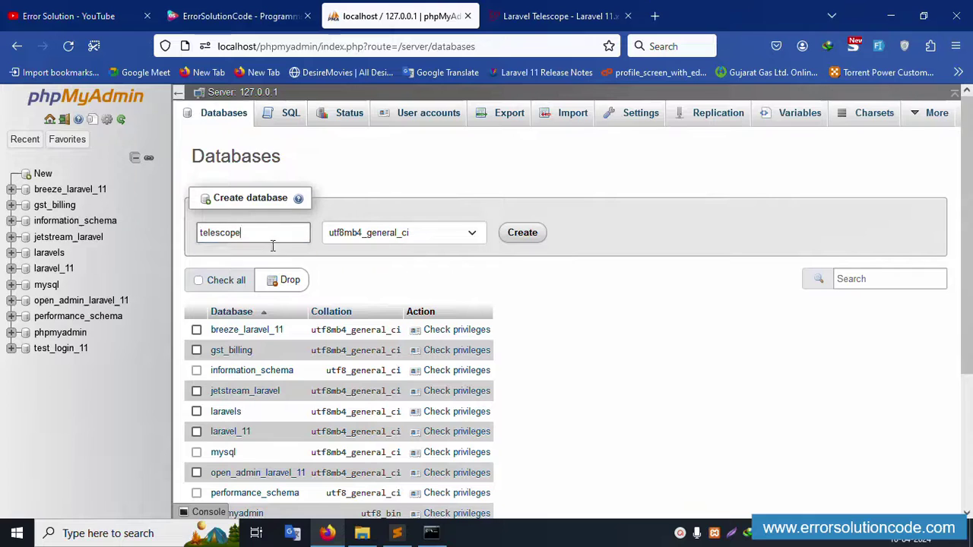
{"action": "left_click", "coordinate": [519, 235]}
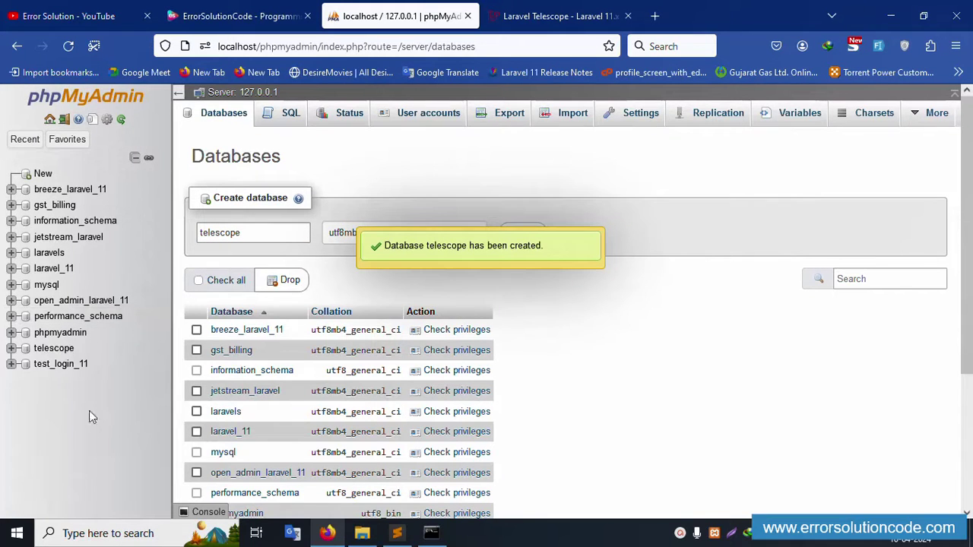
{"action": "left_click", "coordinate": [52, 348]}
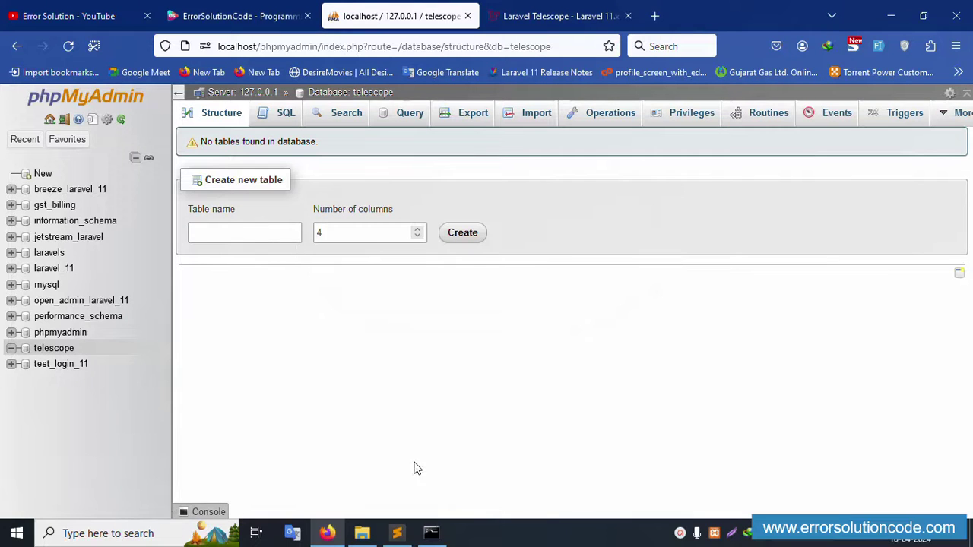
{"action": "left_click", "coordinate": [566, 16]}
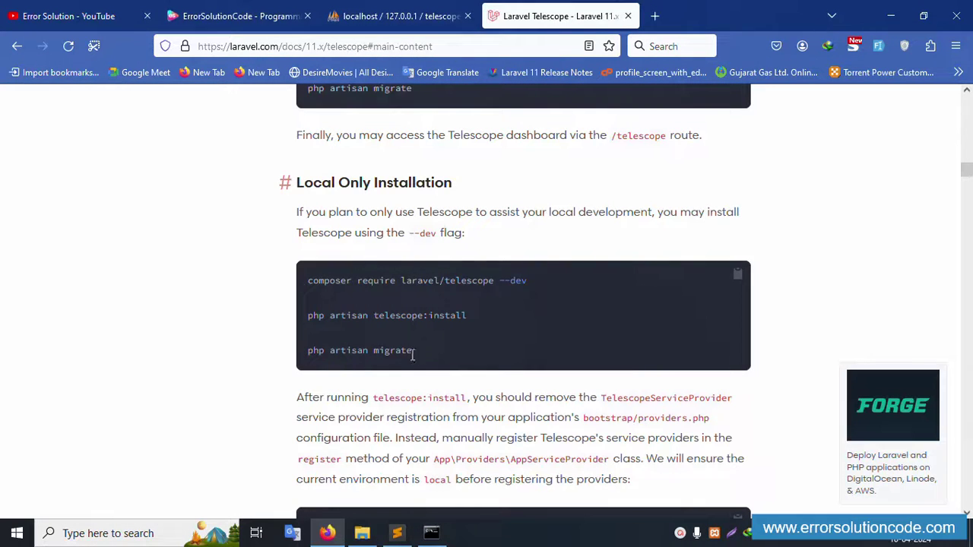
Step: Copy 'php artisan migrate' from the docs and run it in the command prompt
{"action": "left_click_drag", "start_coordinate": [416, 351], "coordinate": [309, 352]}
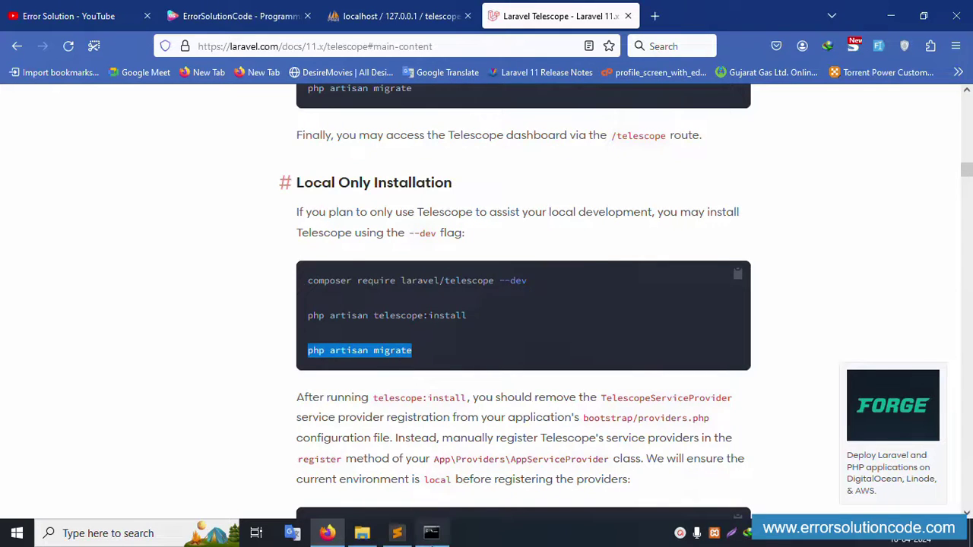
{"action": "left_click", "coordinate": [431, 533]}
{"action": "scroll", "coordinate": [517, 401], "scroll_direction": "down", "scroll_amount": 2}
{"action": "right_click", "coordinate": [516, 400]}
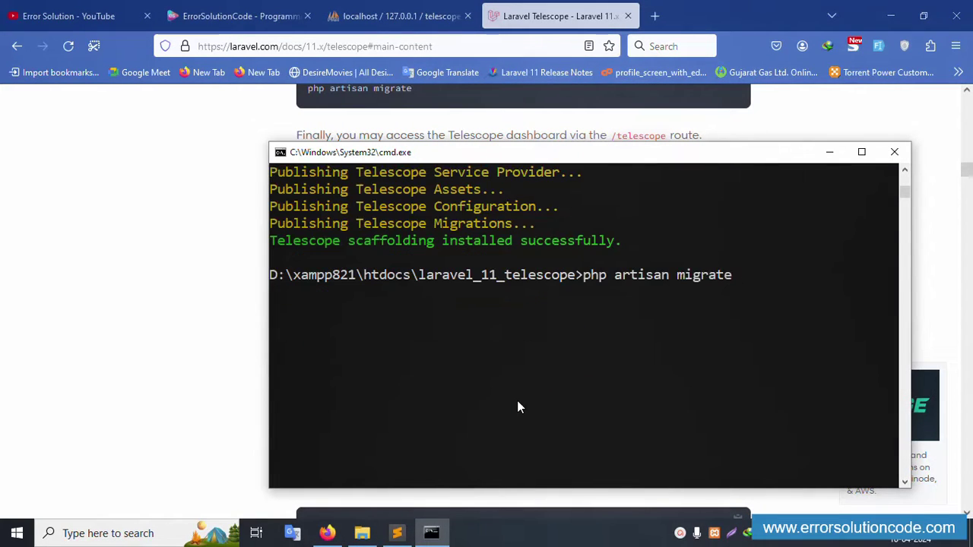
{"action": "key", "text": "Return"}
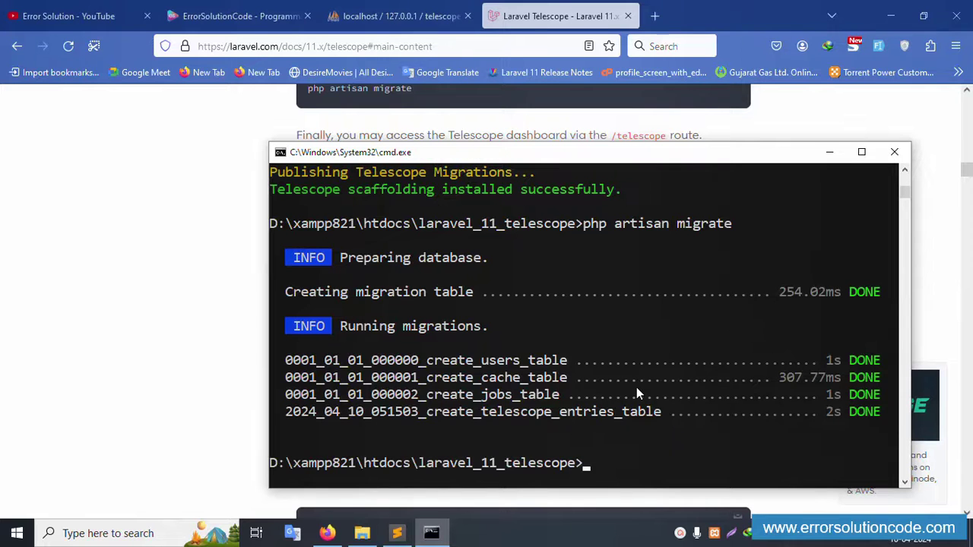
{"action": "left_click", "coordinate": [401, 16]}
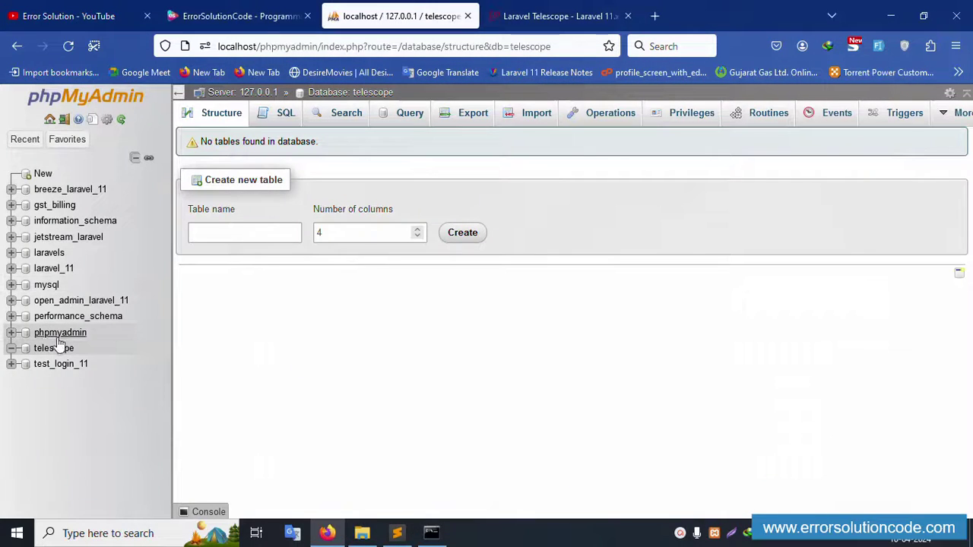
Step: Reload the telescope database and scroll its 12 tables, including telescope_entries and telescope_monitoring
{"action": "left_click", "coordinate": [55, 349]}
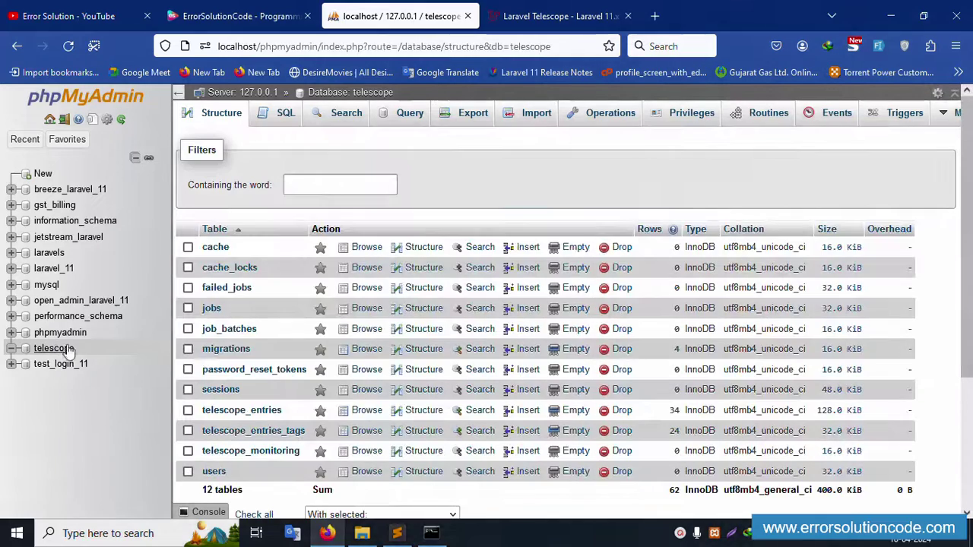
{"action": "scroll", "coordinate": [235, 327], "scroll_direction": "down", "scroll_amount": 3}
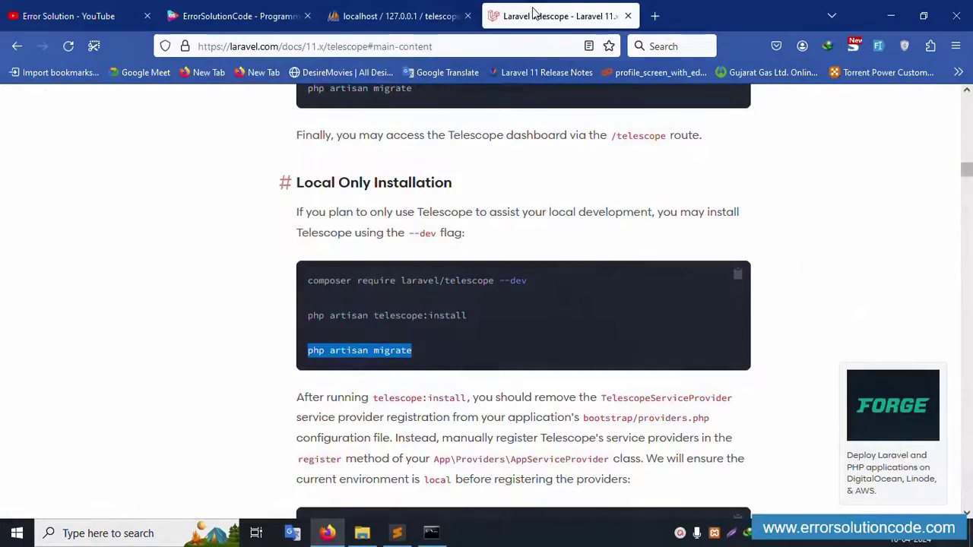
{"action": "left_click", "coordinate": [551, 16]}
{"action": "left_click", "coordinate": [416, 9]}
{"action": "key", "text": "alt+Tab"}
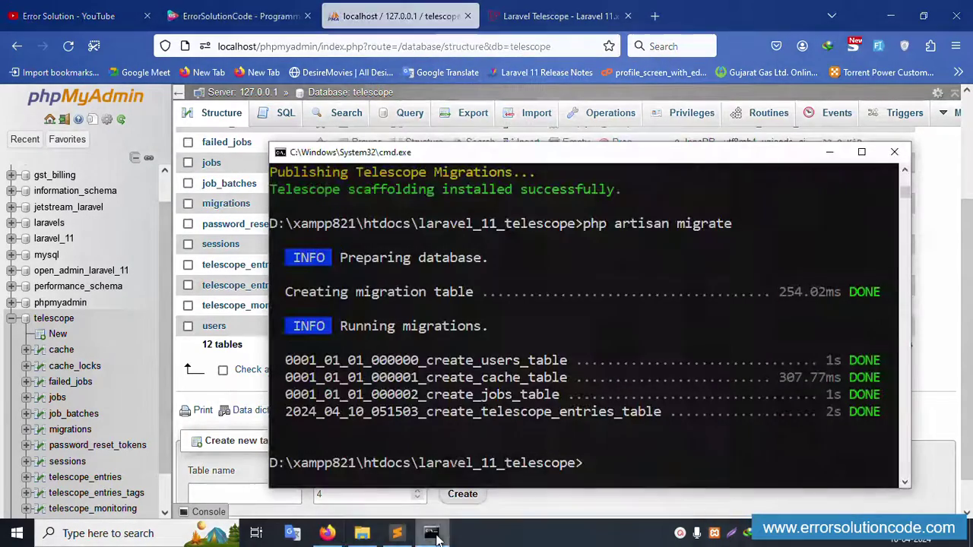
Step: Paste 'php artisan migrate' on a new line below the require command in the notes
{"action": "left_click", "coordinate": [397, 533]}
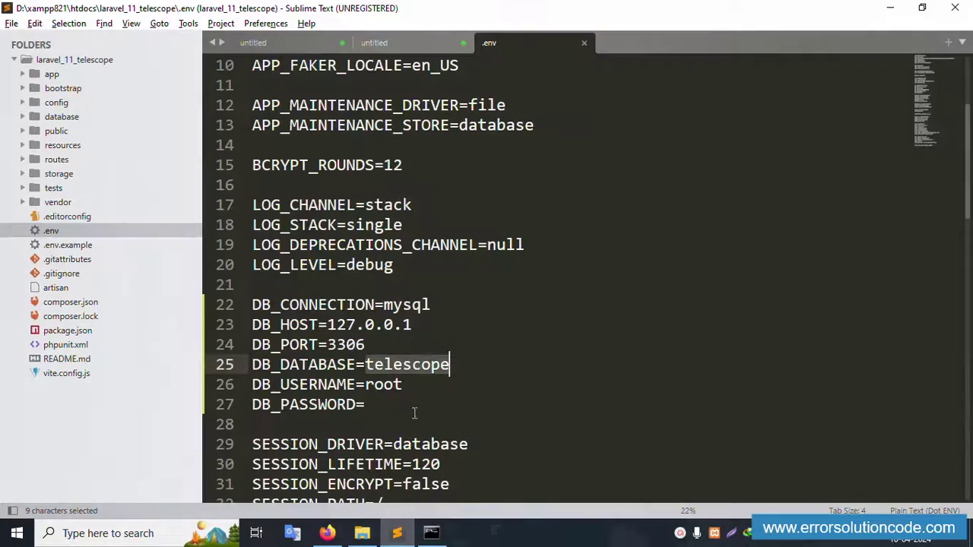
{"action": "left_click", "coordinate": [421, 39]}
{"action": "left_click", "coordinate": [646, 202]}
{"action": "key", "text": "Return"}
{"action": "key", "text": "Return"}
{"action": "key", "text": "Return"}
{"action": "key", "text": "ctrl+v"}
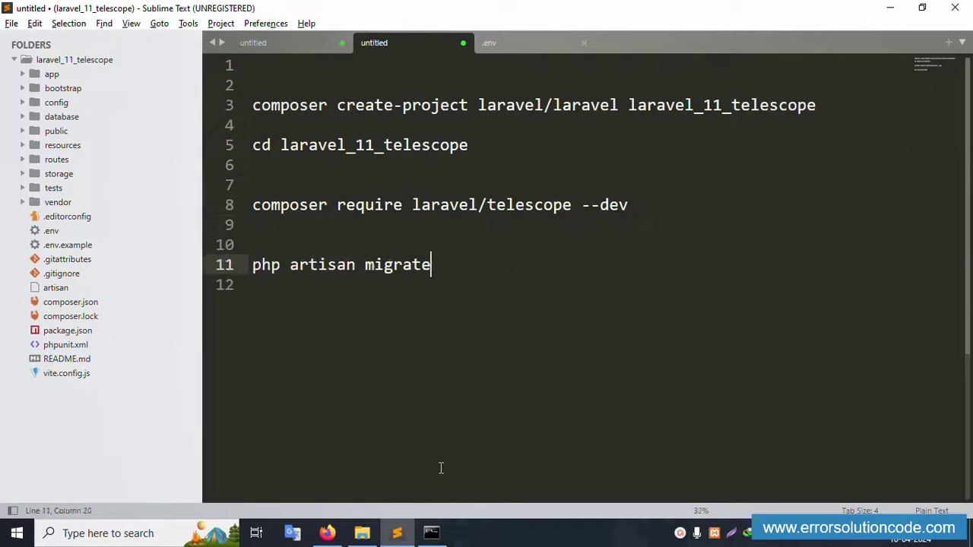
Step: Copy 'php artisan telescope:install' from the docs and paste it on line 10 of the notes
{"action": "left_click", "coordinate": [327, 533]}
{"action": "left_click", "coordinate": [559, 16]}
{"action": "left_click_drag", "start_coordinate": [489, 319], "coordinate": [310, 323]}
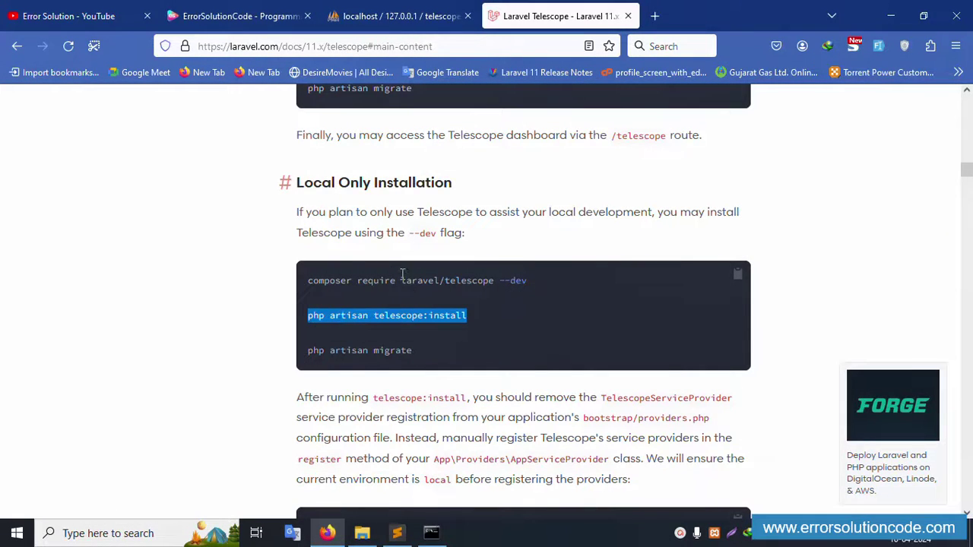
{"action": "key", "text": "alt+Tab"}
{"action": "left_click", "coordinate": [308, 244]}
{"action": "key", "text": "ctrl+v"}
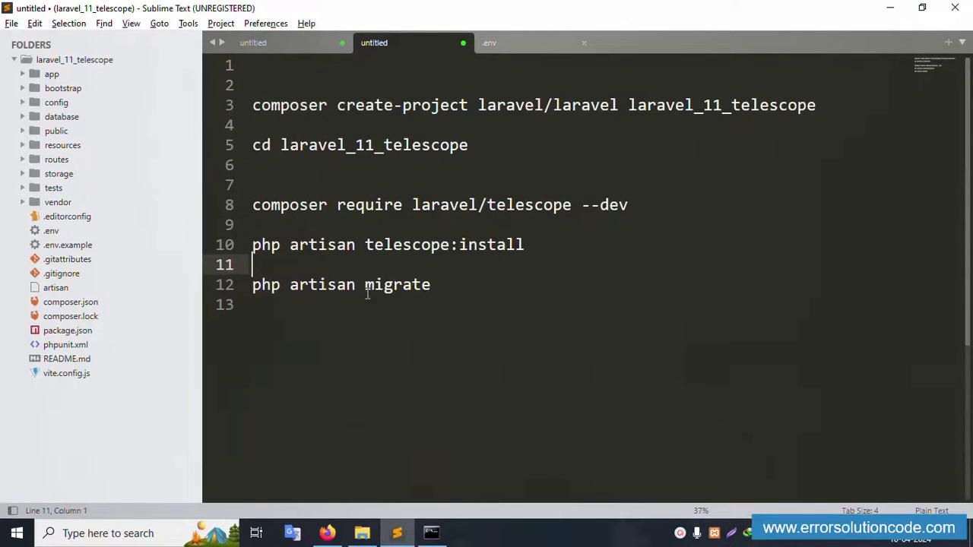
Step: Add a 'php artisan serve' line below the migrate command and copy it
{"action": "left_click", "coordinate": [476, 288]}
{"action": "key", "text": "Return"}
{"action": "key", "text": "Return"}
{"action": "type", "text": "php artisda"}
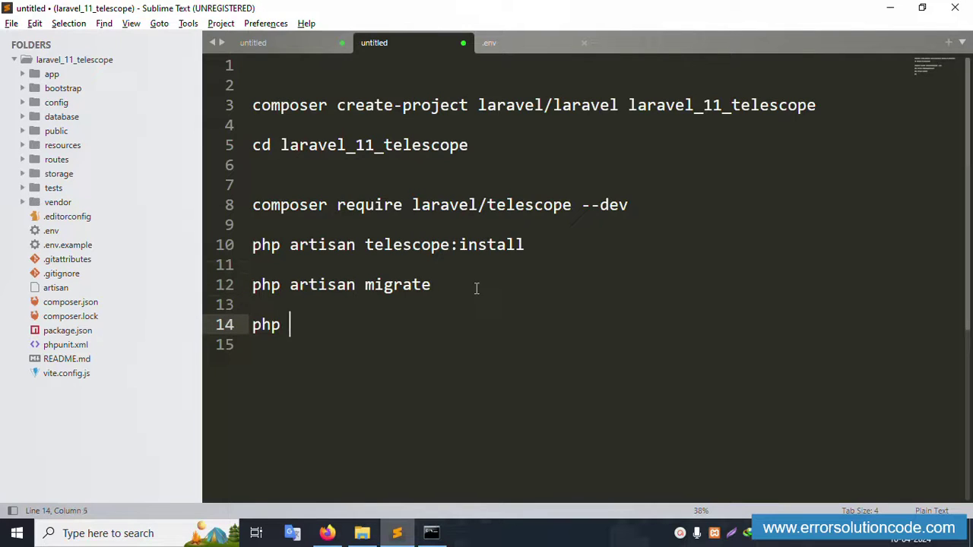
{"action": "key", "text": "BackSpace"}
{"action": "key", "text": "BackSpace"}
{"action": "type", "text": "an sertv"}
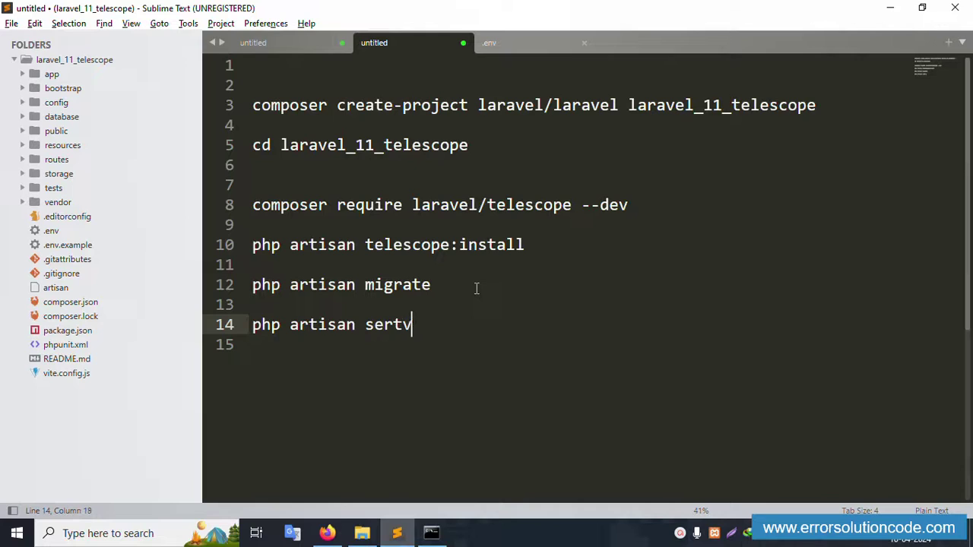
{"action": "key", "text": "BackSpace"}
{"action": "key", "text": "BackSpace"}
{"action": "type", "text": "ve"}
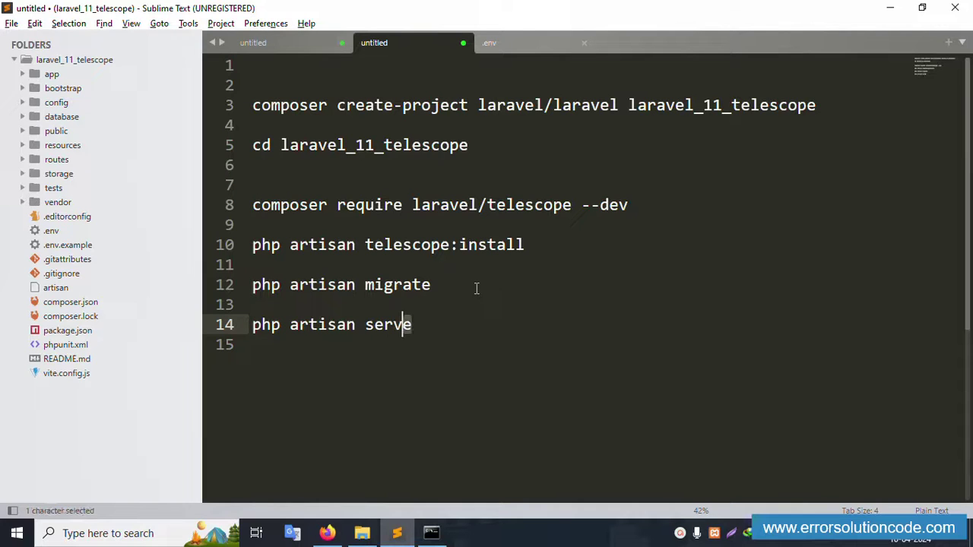
{"action": "key", "text": "shift+Home"}
{"action": "key", "text": "ctrl+c"}
{"action": "left_click", "coordinate": [431, 533]}
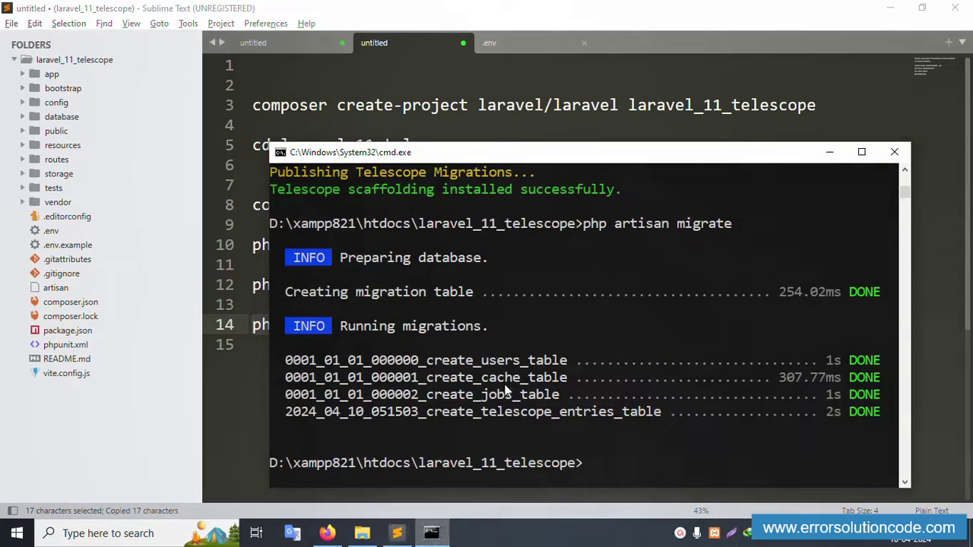
{"action": "key", "text": "ctrl+v"}
{"action": "key", "text": "Return"}
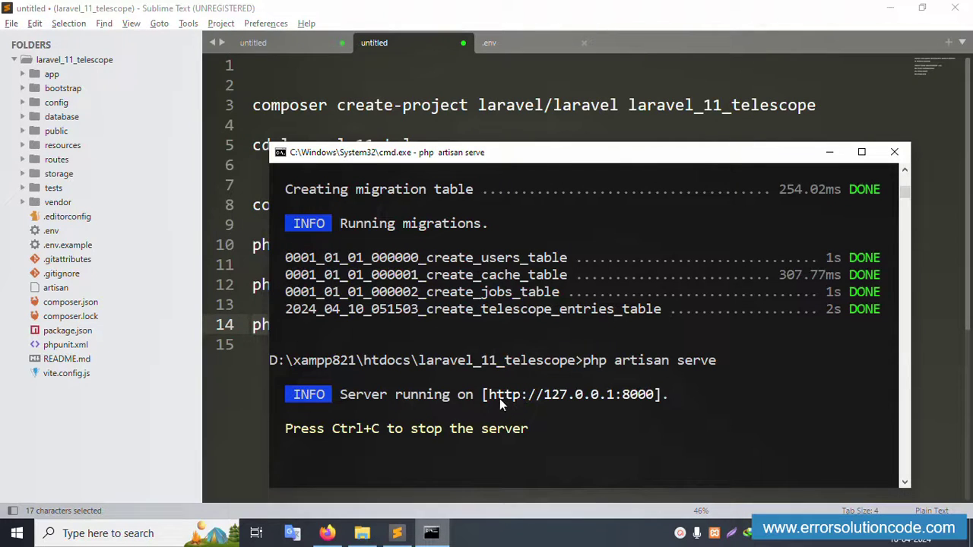
{"action": "left_click", "coordinate": [487, 400]}
{"action": "key", "text": "shift+Right"}
{"action": "key", "text": "shift+Right"}
{"action": "key", "text": "shift+Right"}
{"action": "key", "text": "shift+Right"}
{"action": "key", "text": "shift+Left"}
{"action": "key", "text": "shift+Left"}
{"action": "key", "text": "shift+Left"}
{"action": "key", "text": "shift+Left"}
{"action": "key", "text": "shift+Right"}
{"action": "key", "text": "shift+Right"}
{"action": "key", "text": "shift+Right"}
{"action": "key", "text": "shift+Right"}
{"action": "key", "text": "shift+Right"}
{"action": "key", "text": "shift+Right"}
{"action": "key", "text": "shift+Right"}
{"action": "key", "text": "shift+Right"}
{"action": "key", "text": "shift+Right"}
{"action": "left_click_drag", "start_coordinate": [490, 398], "coordinate": [660, 400]}
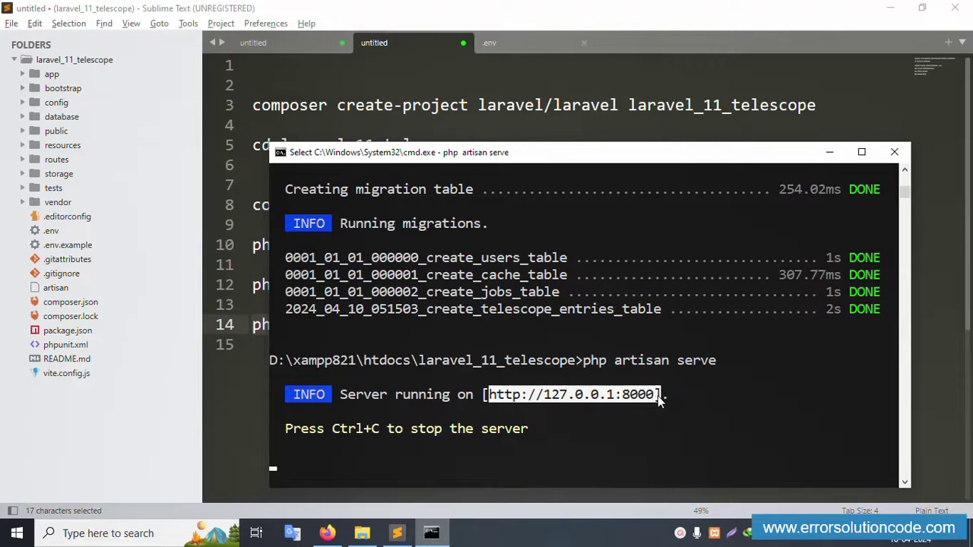
{"action": "key", "text": "ctrl+c"}
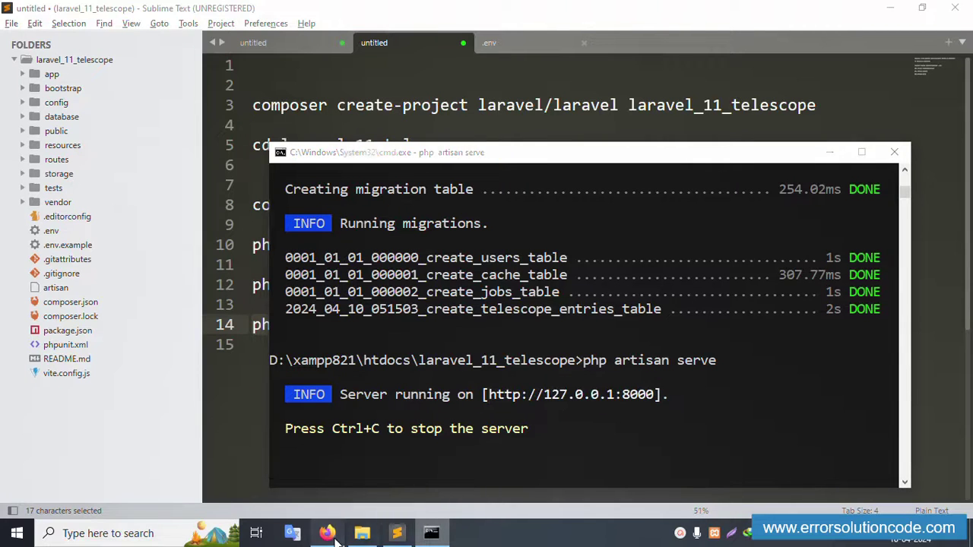
{"action": "left_click", "coordinate": [327, 533]}
{"action": "left_click", "coordinate": [654, 15]}
{"action": "key", "text": "ctrl+v"}
{"action": "key", "text": "Return"}
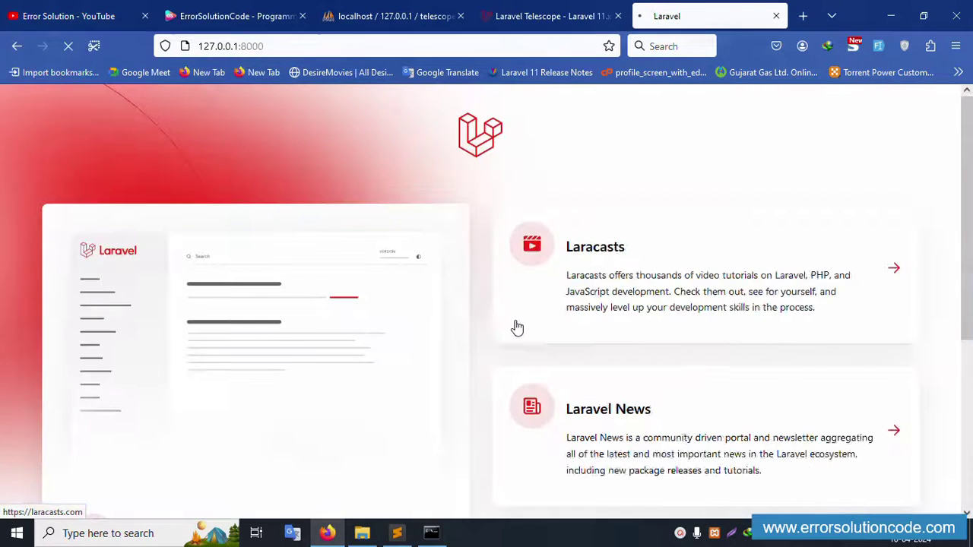
Step: Scroll the Laravel welcome page and select, then clear, text in its footer
{"action": "scroll", "coordinate": [275, 254], "scroll_direction": "down", "scroll_amount": 3}
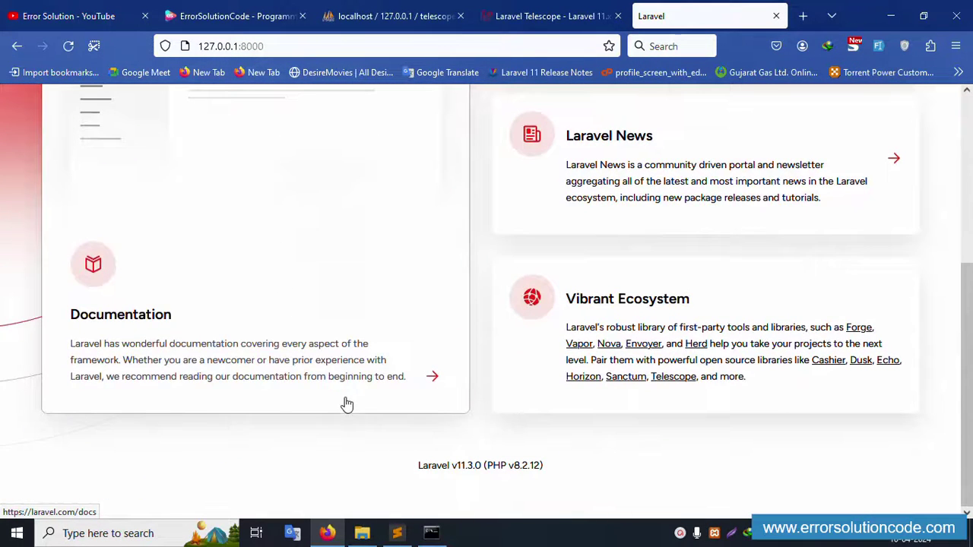
{"action": "left_click_drag", "start_coordinate": [411, 468], "coordinate": [566, 468]}
{"action": "left_click", "coordinate": [601, 467]}
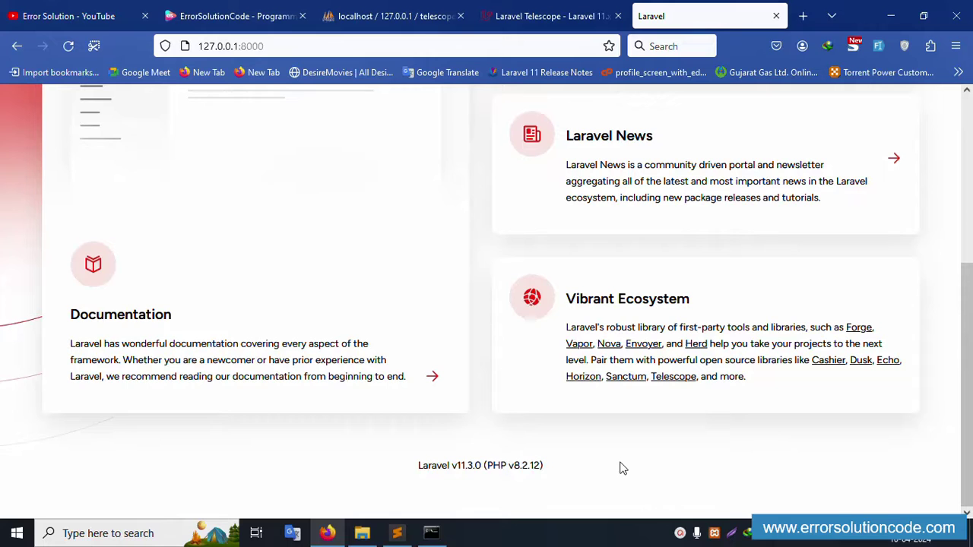
{"action": "scroll", "coordinate": [585, 460], "scroll_direction": "up", "scroll_amount": 3}
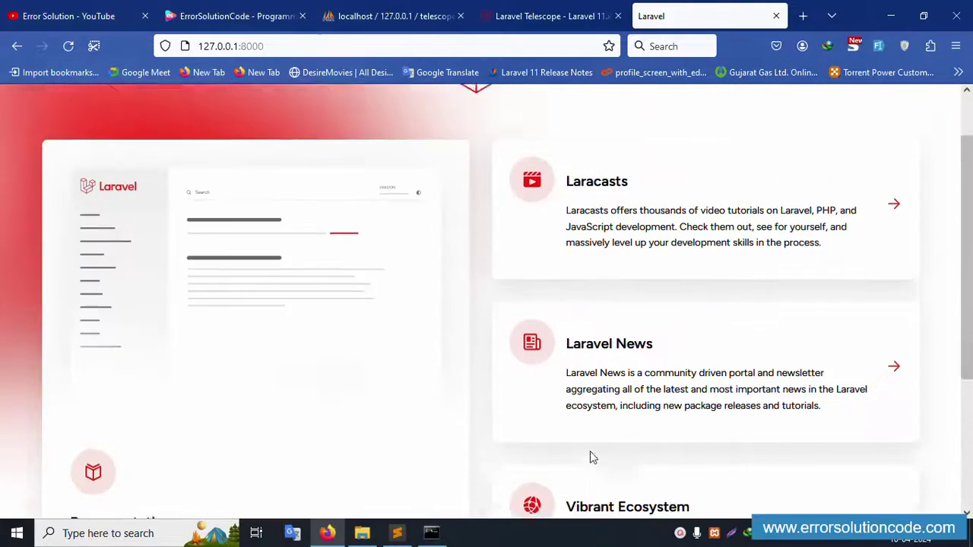
Step: Find and select the /telescope route under Dashboard Authorization, then return to the app tab
{"action": "left_click", "coordinate": [543, 17]}
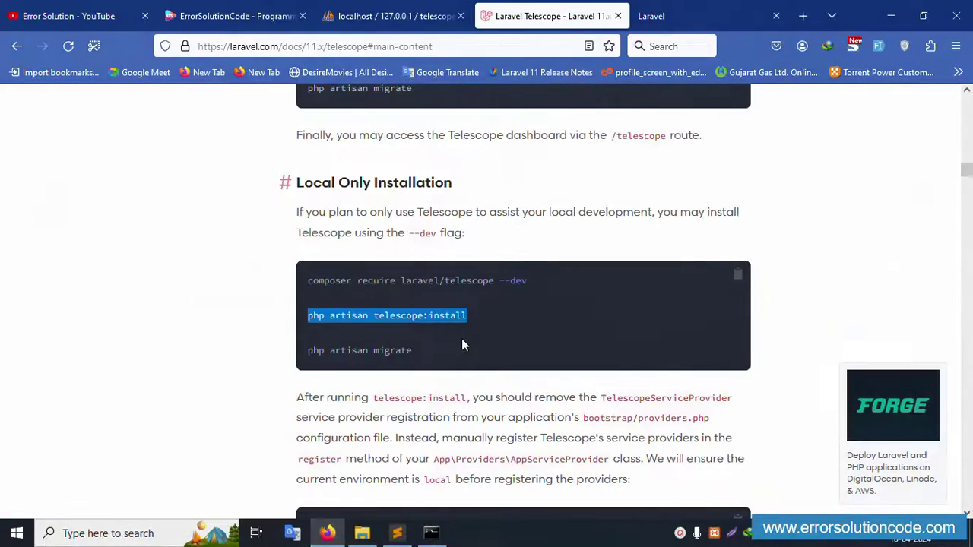
{"action": "scroll", "coordinate": [461, 338], "scroll_direction": "down", "scroll_amount": 5}
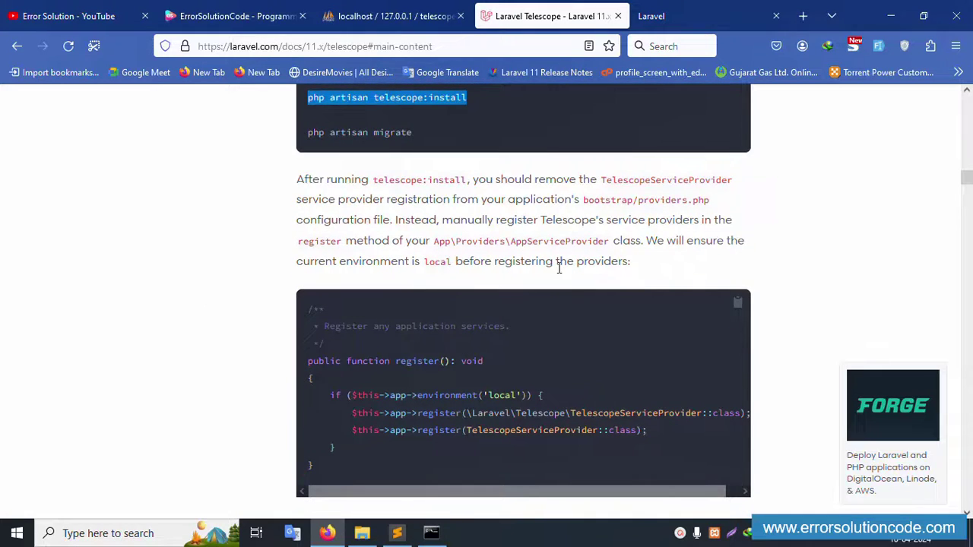
{"action": "scroll", "coordinate": [558, 273], "scroll_direction": "down", "scroll_amount": 3}
{"action": "scroll", "coordinate": [558, 304], "scroll_direction": "down", "scroll_amount": 3}
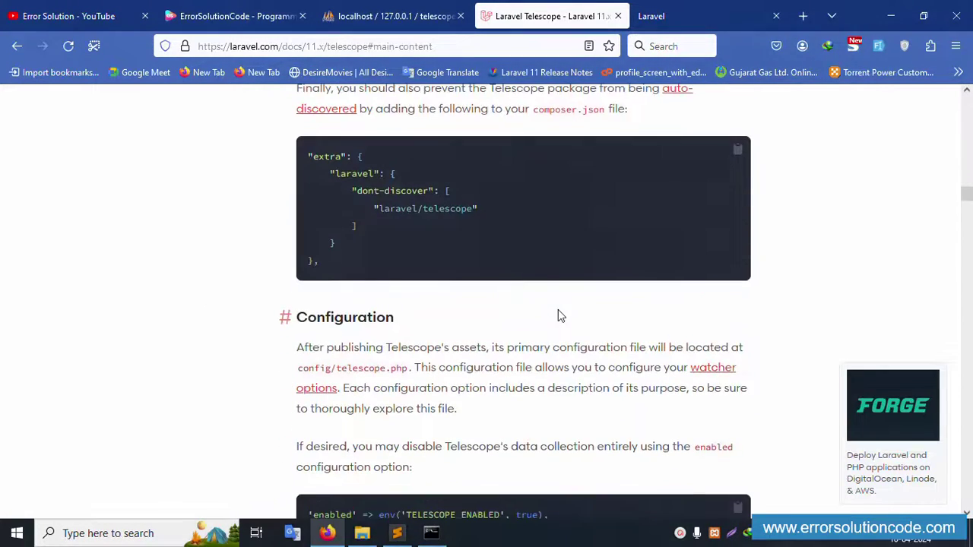
{"action": "scroll", "coordinate": [422, 355], "scroll_direction": "down", "scroll_amount": 5}
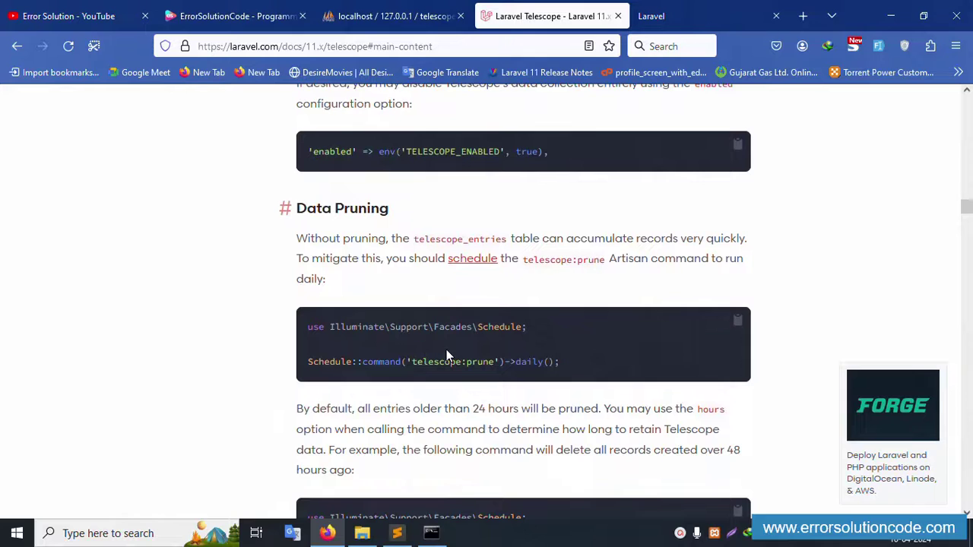
{"action": "scroll", "coordinate": [446, 355], "scroll_direction": "down", "scroll_amount": 3}
{"action": "scroll", "coordinate": [448, 352], "scroll_direction": "down", "scroll_amount": 3}
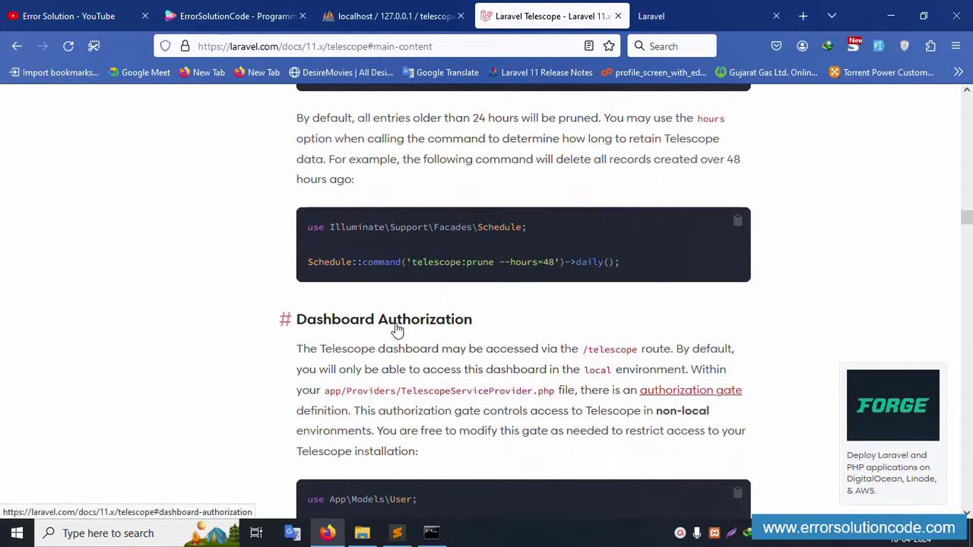
{"action": "left_click_drag", "start_coordinate": [586, 353], "coordinate": [627, 353]}
{"action": "double_click", "coordinate": [608, 355]}
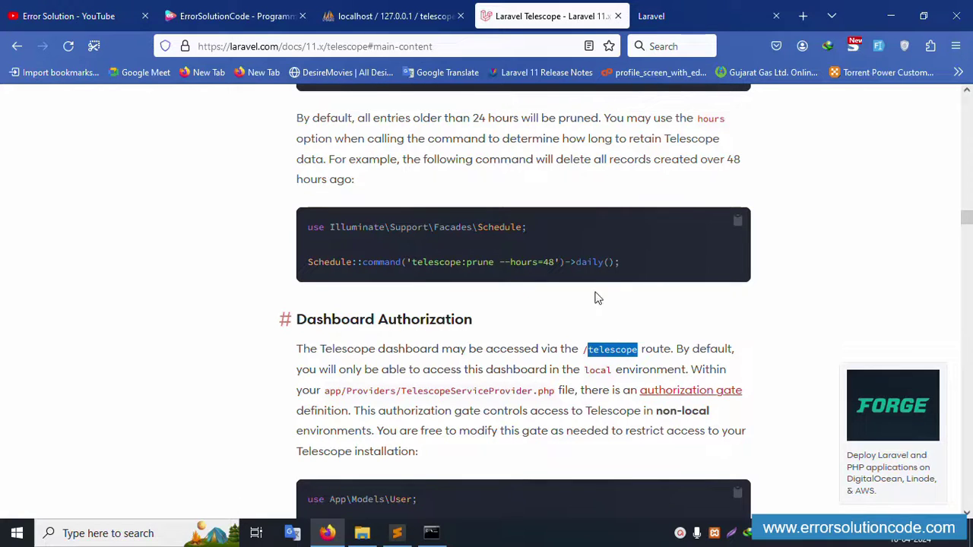
{"action": "left_click", "coordinate": [669, 16]}
Step: Load 127.0.0.1:8000/telescope and pick out the GET / request's 200 status
{"action": "left_click", "coordinate": [446, 47]}
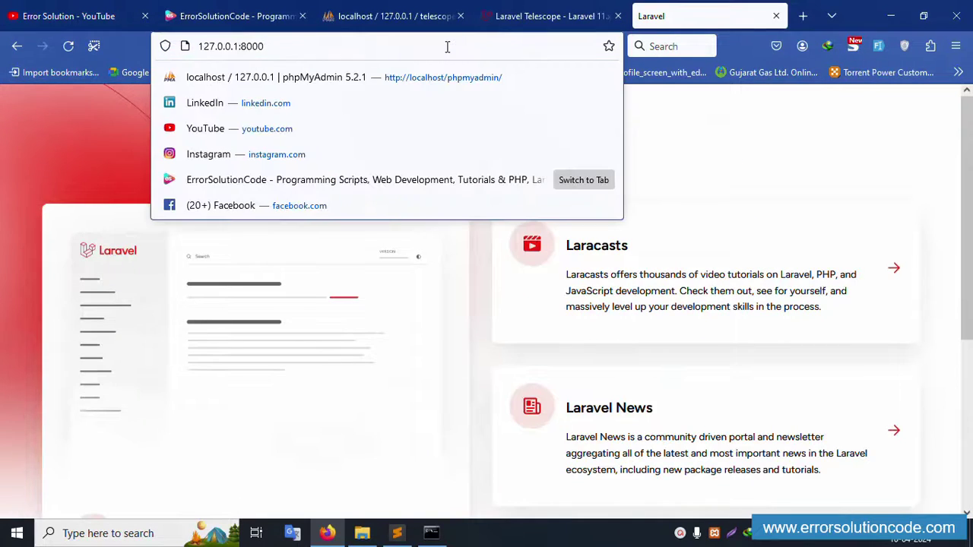
{"action": "type", "text": "/telescope"}
{"action": "key", "text": "Return"}
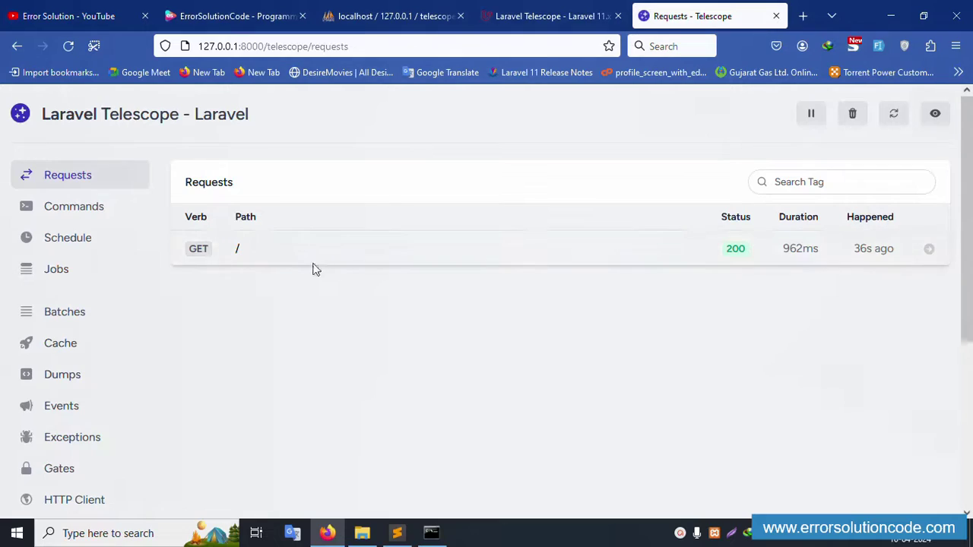
{"action": "left_click", "coordinate": [503, 16]}
{"action": "scroll", "coordinate": [448, 255], "scroll_direction": "up", "scroll_amount": 20}
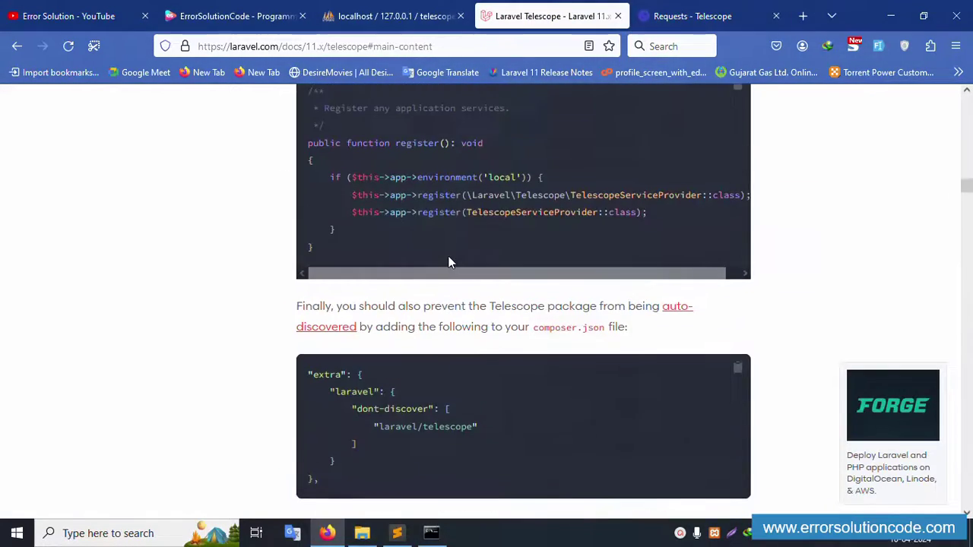
{"action": "scroll", "coordinate": [449, 256], "scroll_direction": "up", "scroll_amount": 5}
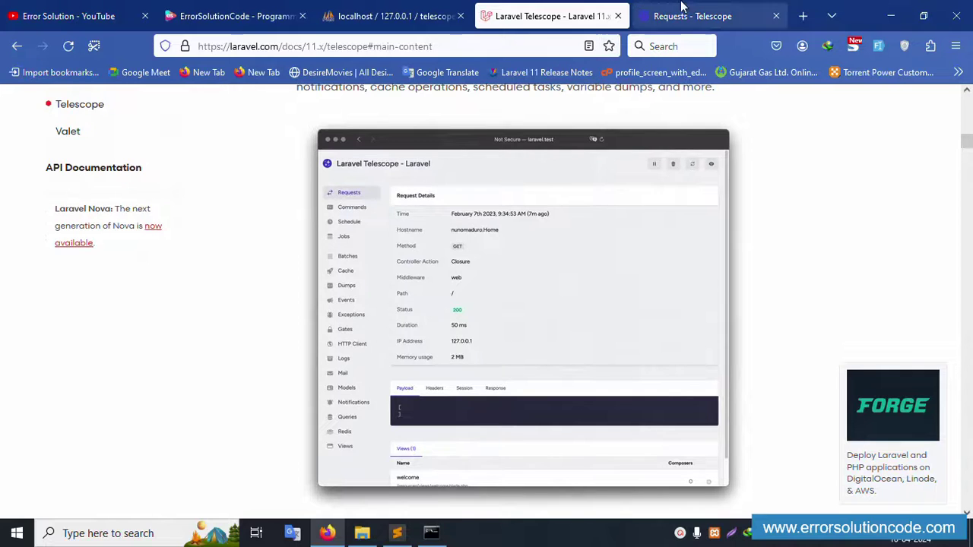
{"action": "left_click", "coordinate": [688, 14]}
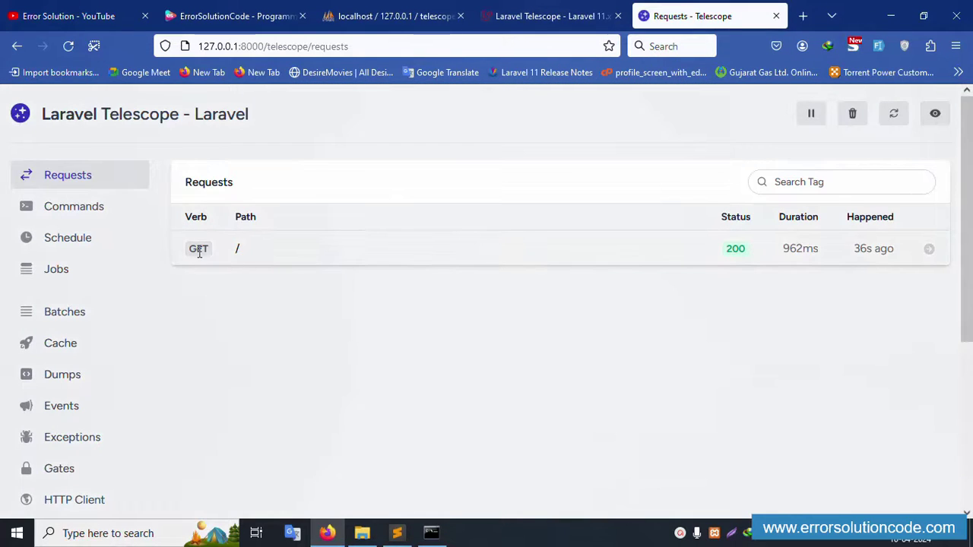
{"action": "double_click", "coordinate": [726, 254]}
Step: Open the GET / request's details and view its Headers, Session, Response and Payload tabs
{"action": "left_click", "coordinate": [927, 250]}
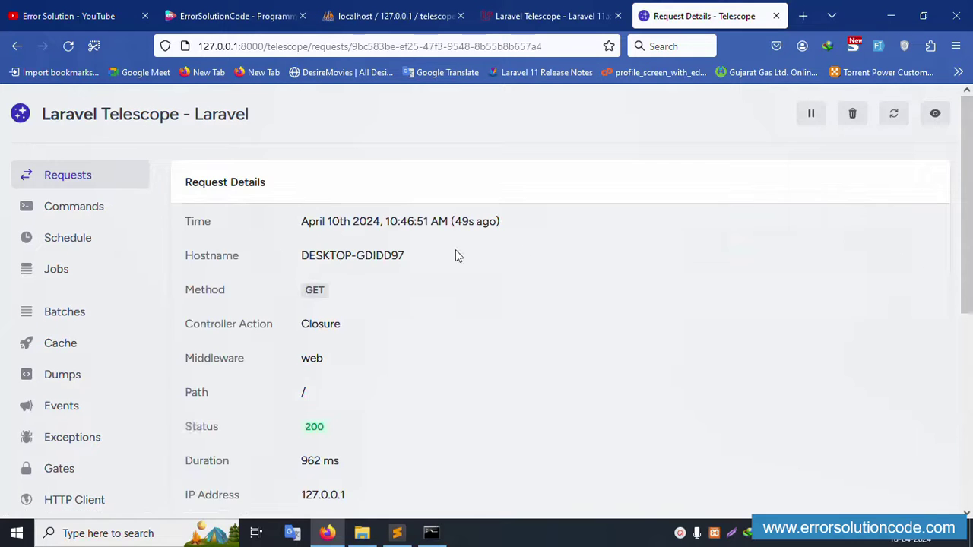
{"action": "scroll", "coordinate": [386, 260], "scroll_direction": "down", "scroll_amount": 4}
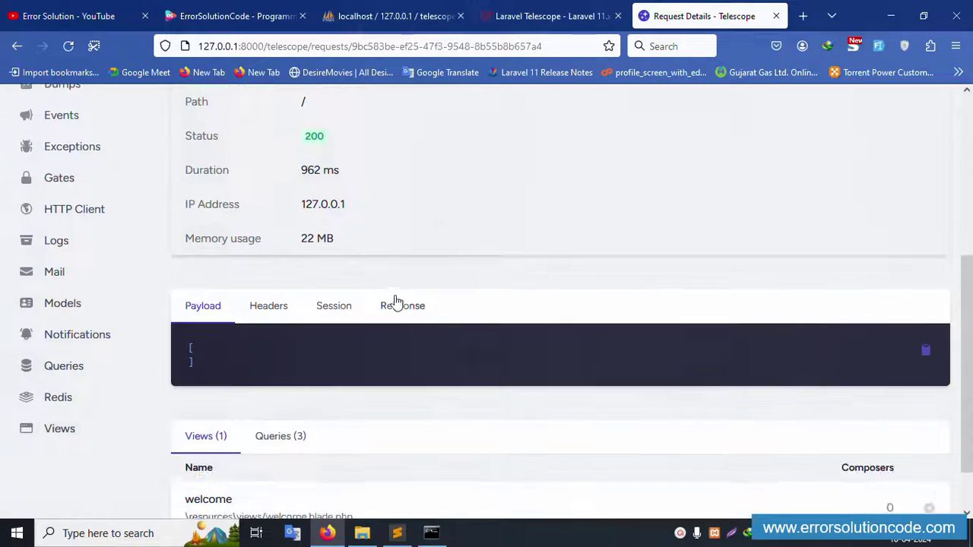
{"action": "left_click", "coordinate": [278, 308]}
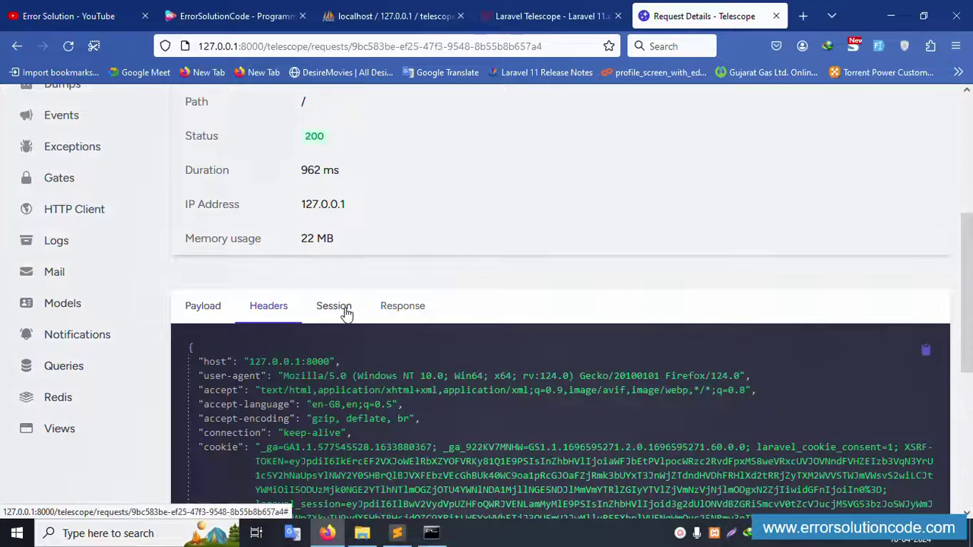
{"action": "left_click", "coordinate": [347, 313]}
{"action": "left_click", "coordinate": [397, 310]}
{"action": "scroll", "coordinate": [393, 317], "scroll_direction": "down", "scroll_amount": 1}
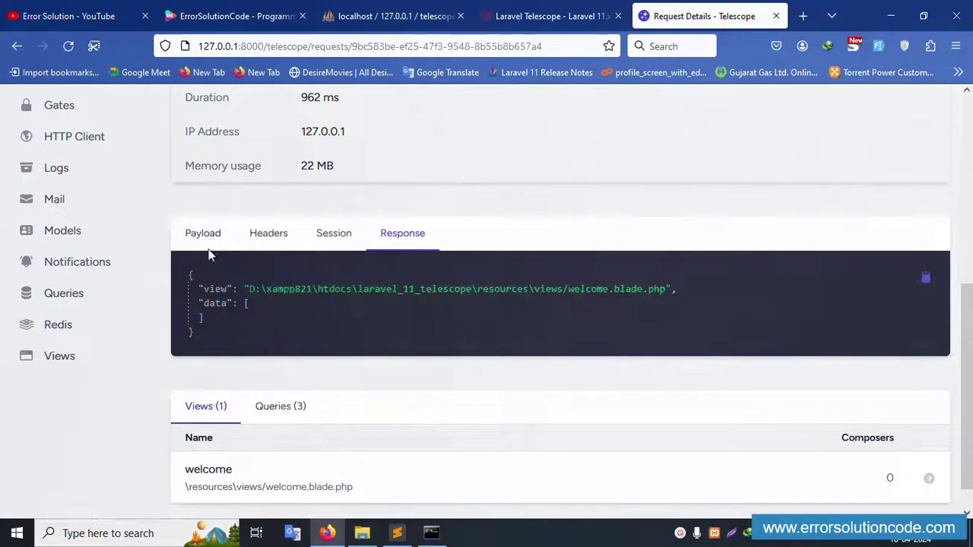
{"action": "left_click", "coordinate": [204, 242]}
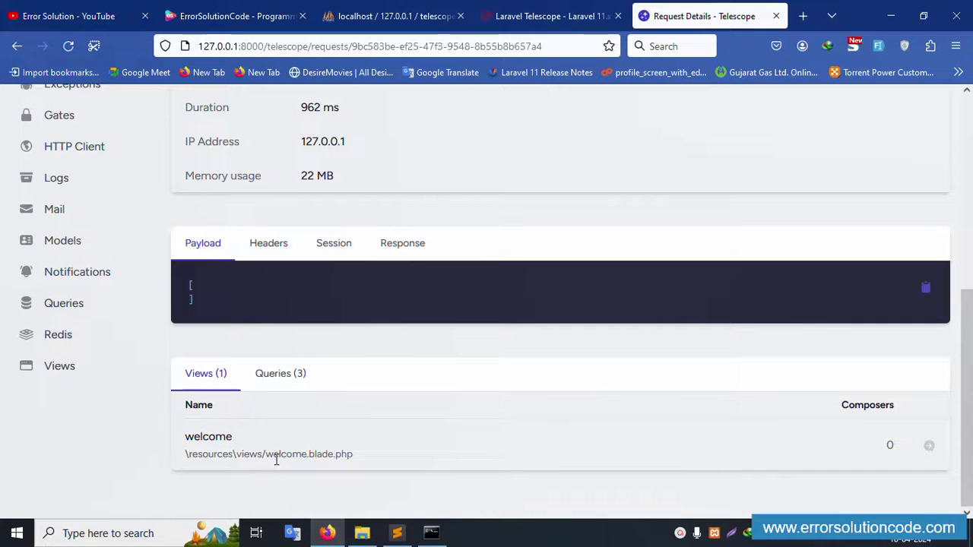
Step: Locate the rendered welcome.blade.php under resources/views in Sublime Text, then return to Firefox
{"action": "left_click_drag", "start_coordinate": [273, 460], "coordinate": [377, 458]}
{"action": "left_click", "coordinate": [397, 532]}
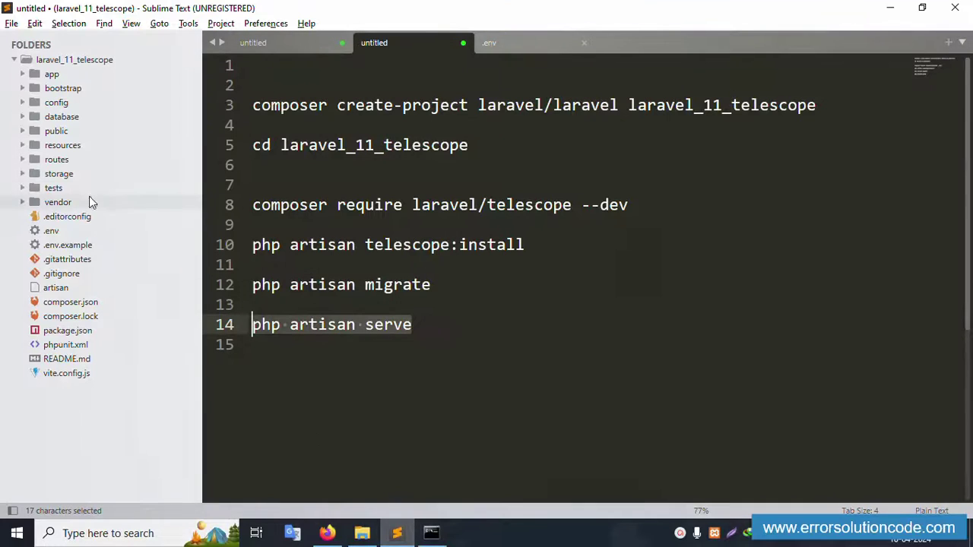
{"action": "left_click", "coordinate": [61, 145]}
{"action": "left_click", "coordinate": [64, 188]}
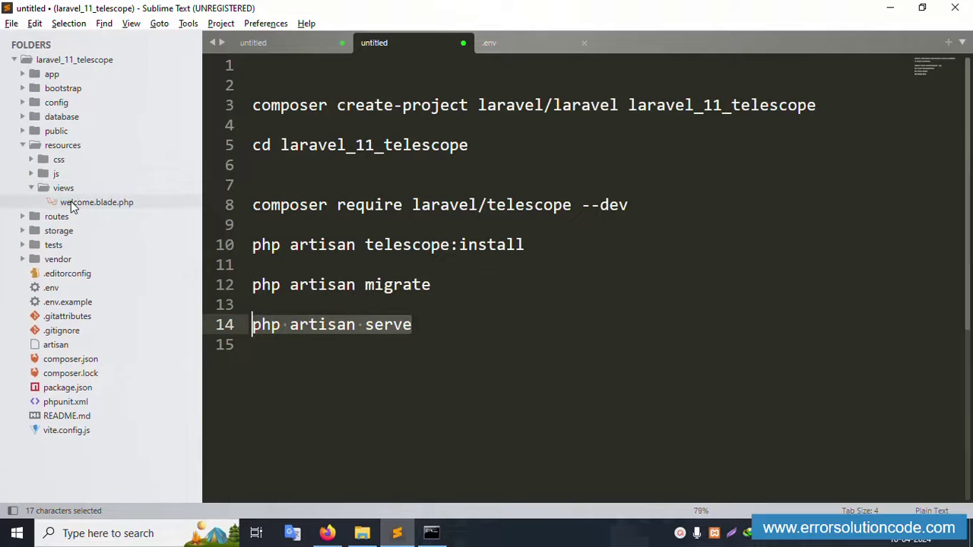
{"action": "key", "text": "alt+Tab"}
{"action": "scroll", "coordinate": [443, 366], "scroll_direction": "up", "scroll_amount": 5}
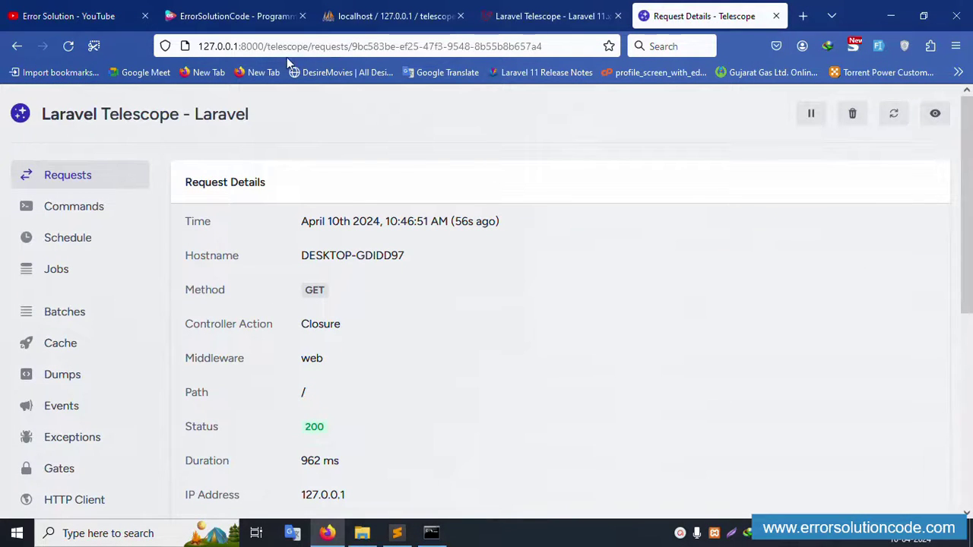
Step: Review the serve log's incoming requests, then load 127.0.0.1:8000 in a new Firefox tab
{"action": "left_click", "coordinate": [431, 532]}
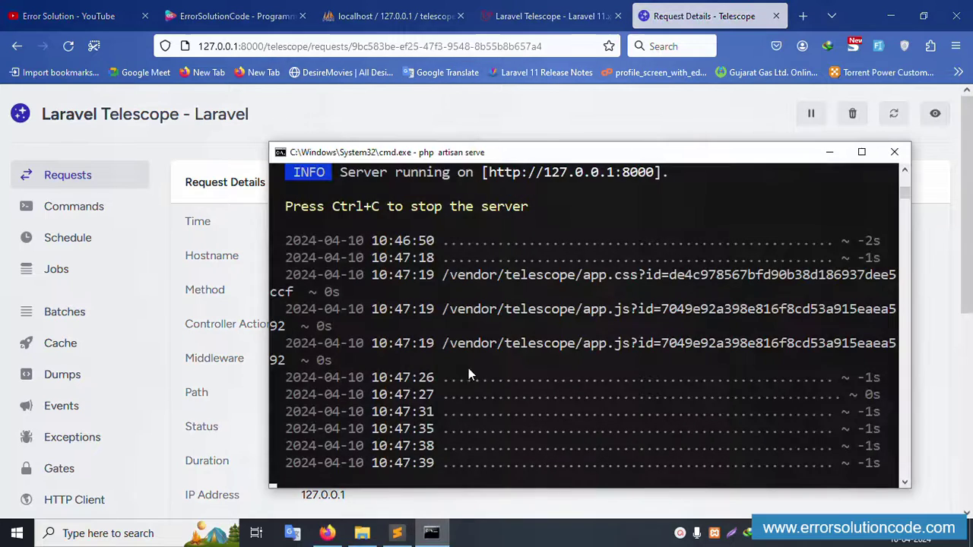
{"action": "scroll", "coordinate": [471, 262], "scroll_direction": "up", "scroll_amount": 2}
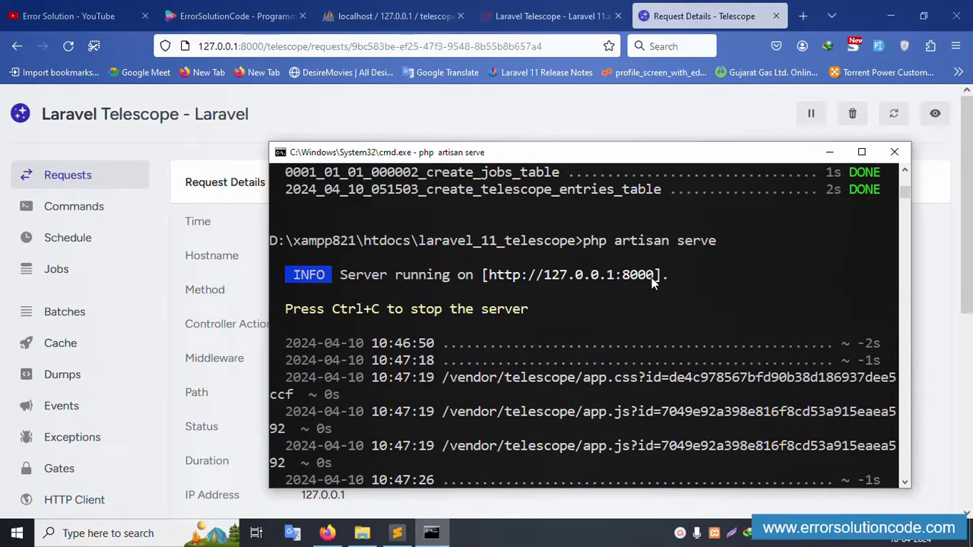
{"action": "left_click", "coordinate": [803, 16]}
{"action": "type", "text": "127.0.0.1:8000"}
{"action": "key", "text": "Return"}
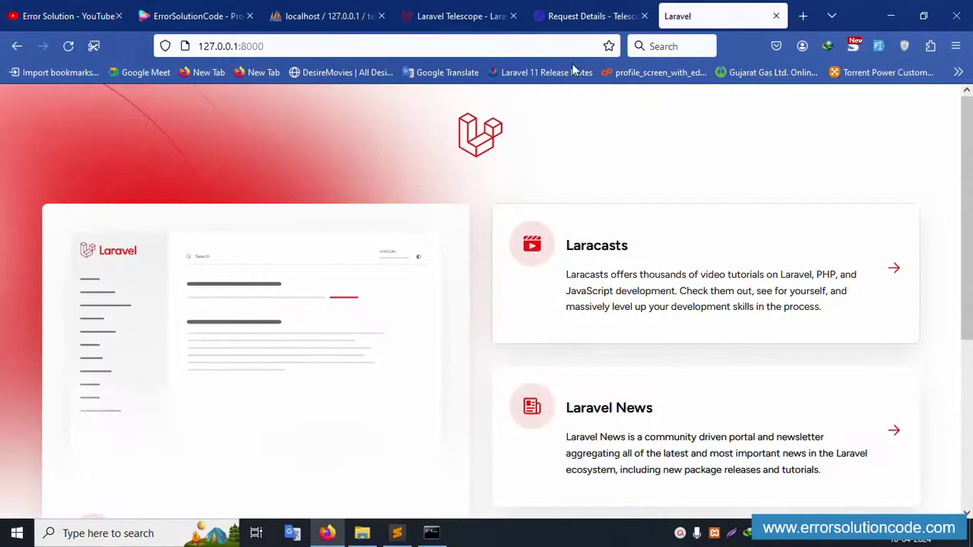
Step: Reload the app's welcome page so Telescope records another GET / request
{"action": "left_click", "coordinate": [593, 16]}
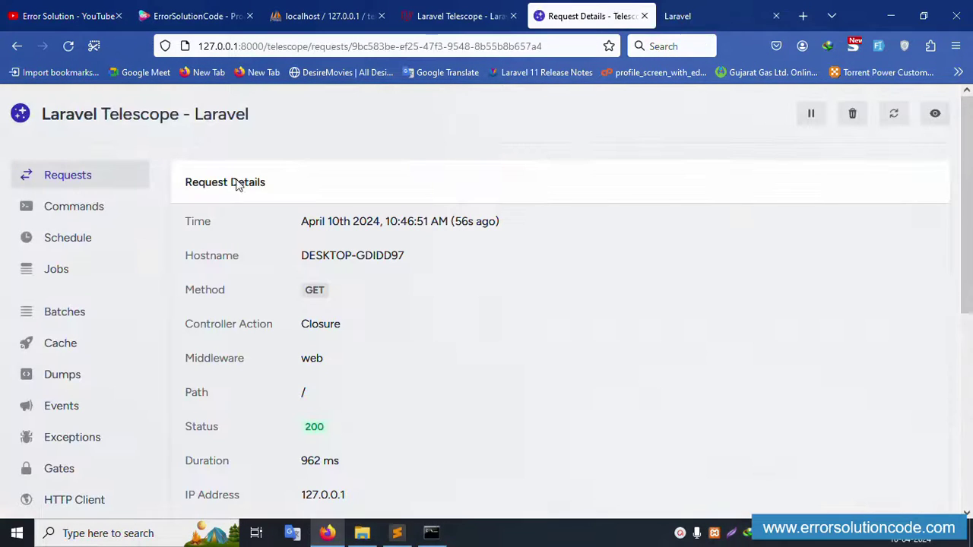
{"action": "left_click", "coordinate": [70, 182]}
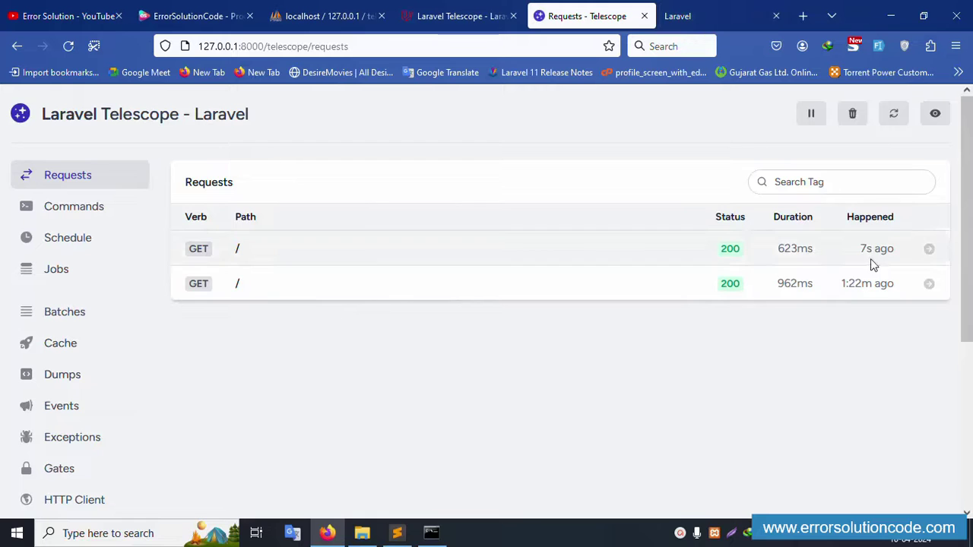
{"action": "left_click", "coordinate": [725, 22]}
{"action": "left_click", "coordinate": [478, 53]}
{"action": "key", "text": "Return"}
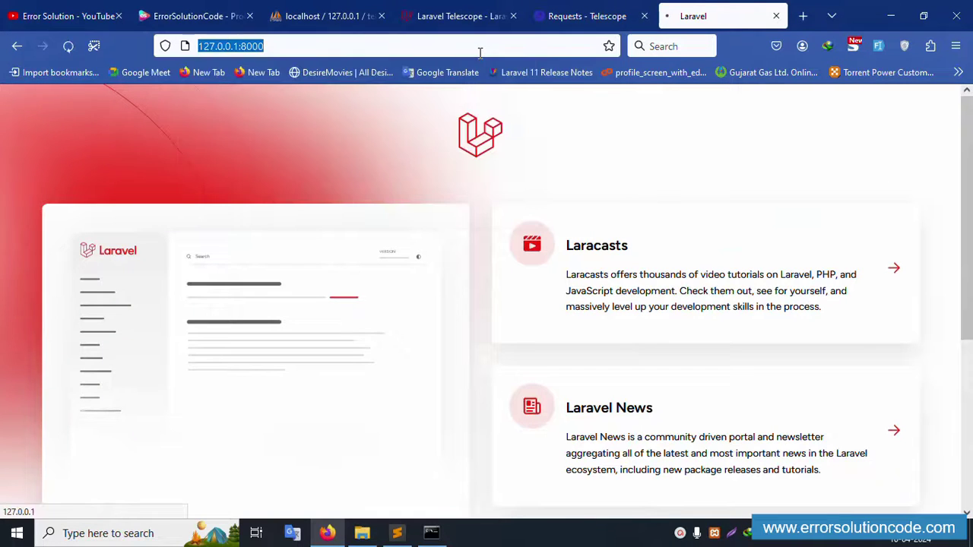
Step: Load the new entries so Telescope lists three GET / requests, then view the Jobs page
{"action": "left_click", "coordinate": [584, 17]}
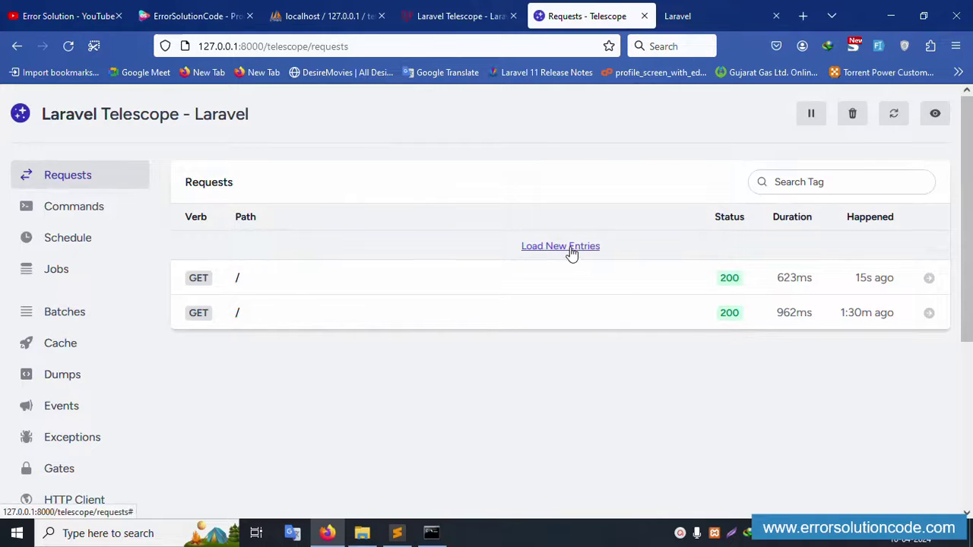
{"action": "left_click", "coordinate": [582, 251]}
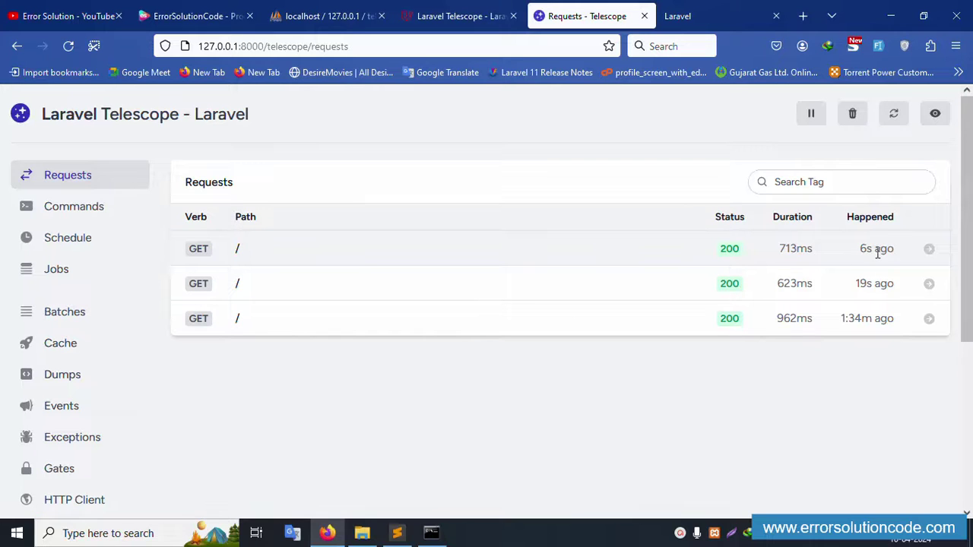
{"action": "scroll", "coordinate": [297, 326], "scroll_direction": "down", "scroll_amount": 2}
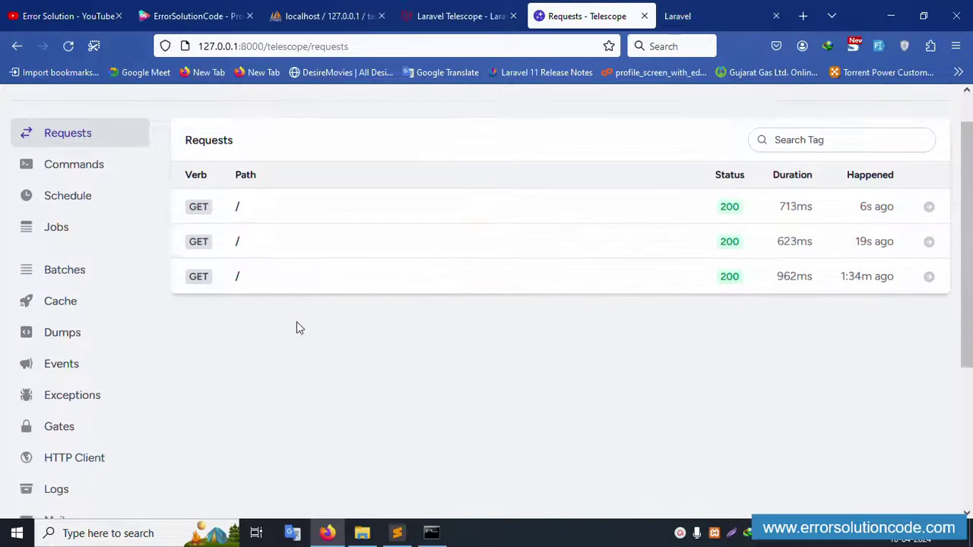
{"action": "scroll", "coordinate": [143, 300], "scroll_direction": "up", "scroll_amount": 2}
{"action": "left_click", "coordinate": [104, 269]}
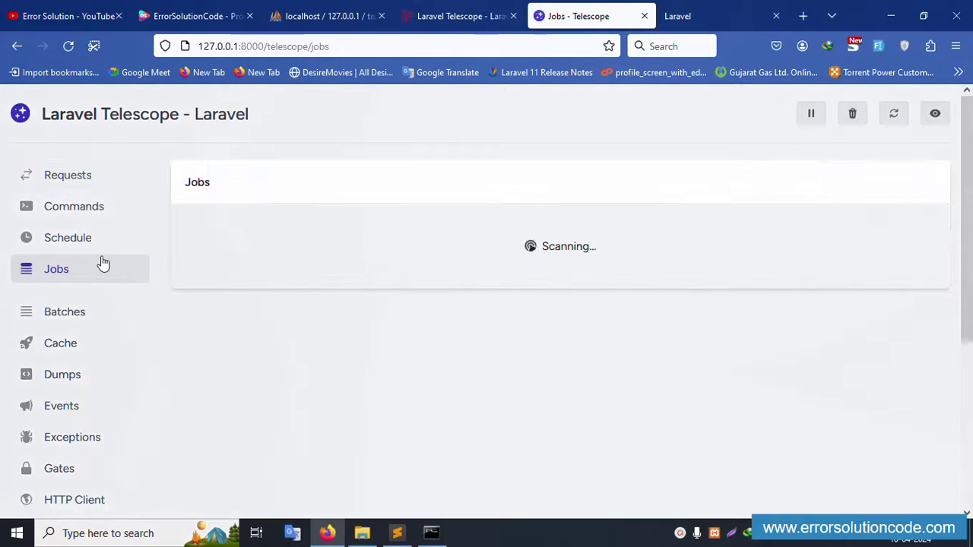
Step: Browse Telescope's Schedule, Commands, Mail and Views pages
{"action": "left_click", "coordinate": [76, 238]}
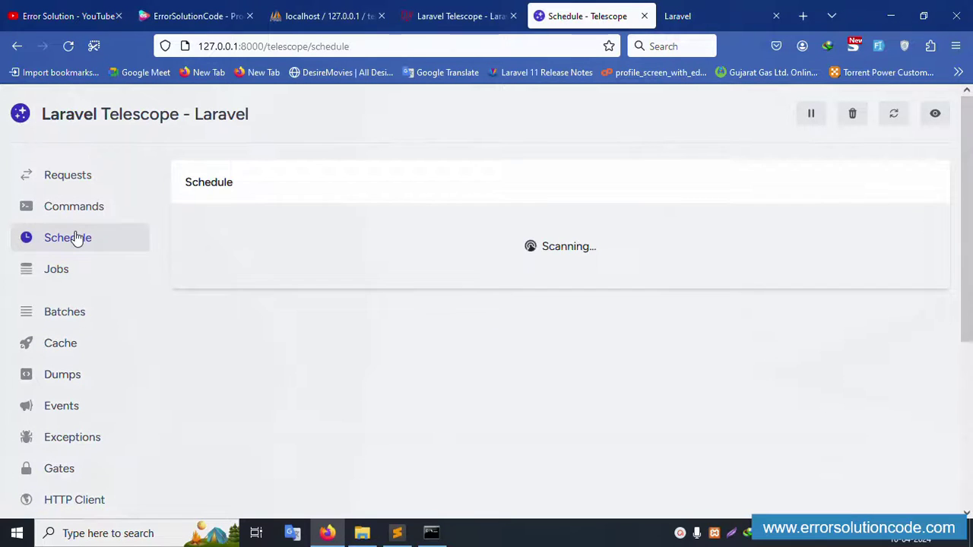
{"action": "left_click", "coordinate": [78, 212]}
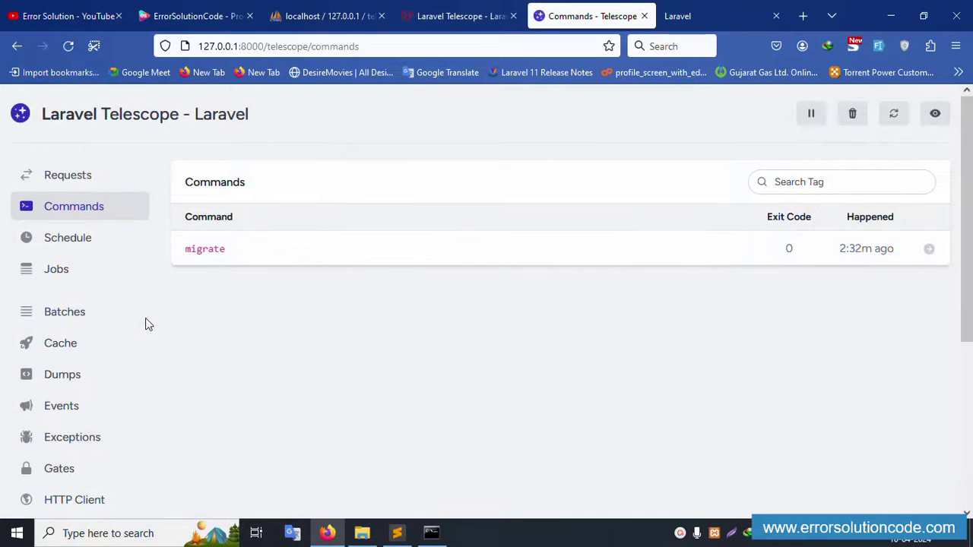
{"action": "scroll", "coordinate": [104, 347], "scroll_direction": "down", "scroll_amount": 4}
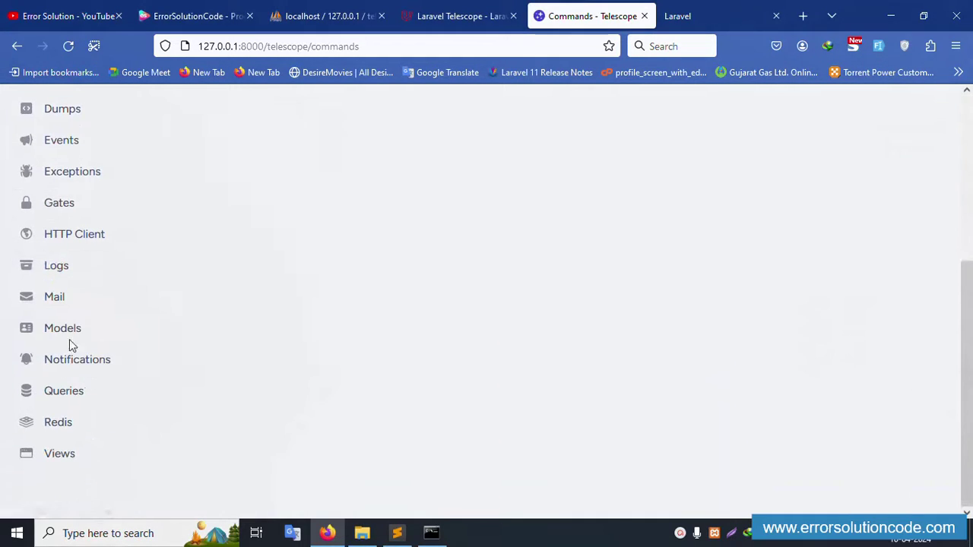
{"action": "left_click", "coordinate": [56, 302]}
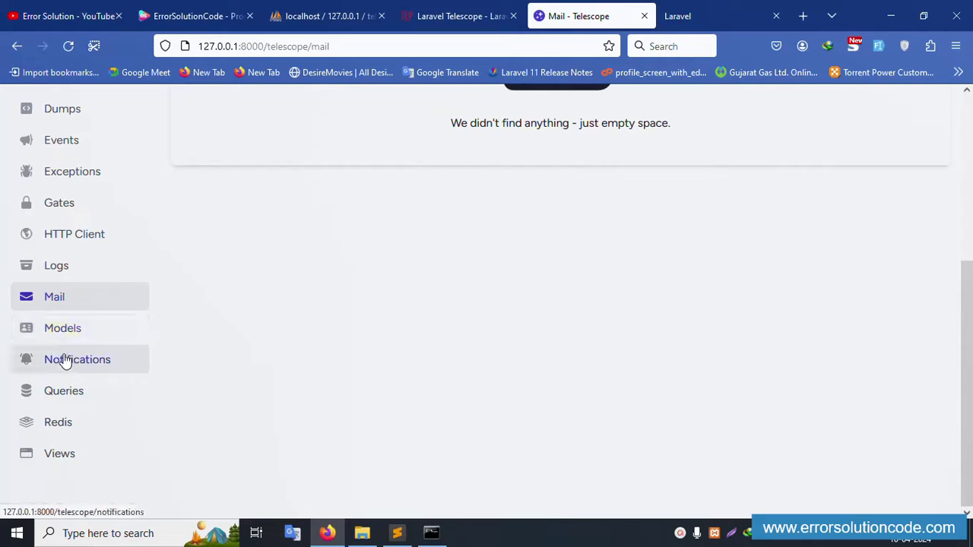
{"action": "left_click", "coordinate": [67, 458]}
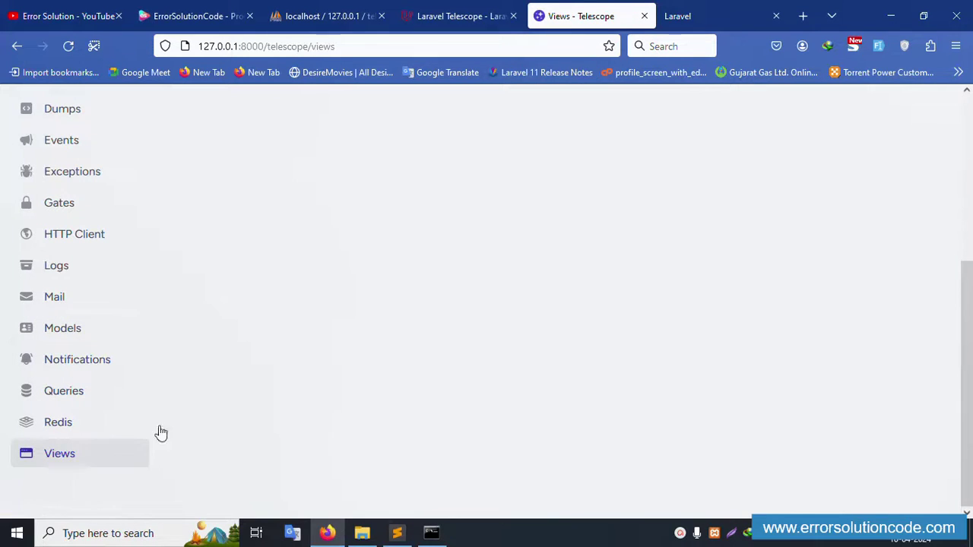
Step: Confirm Commands lists migrate with exit code 0, and bring the artisan server console forward
{"action": "scroll", "coordinate": [391, 321], "scroll_direction": "up", "scroll_amount": 4}
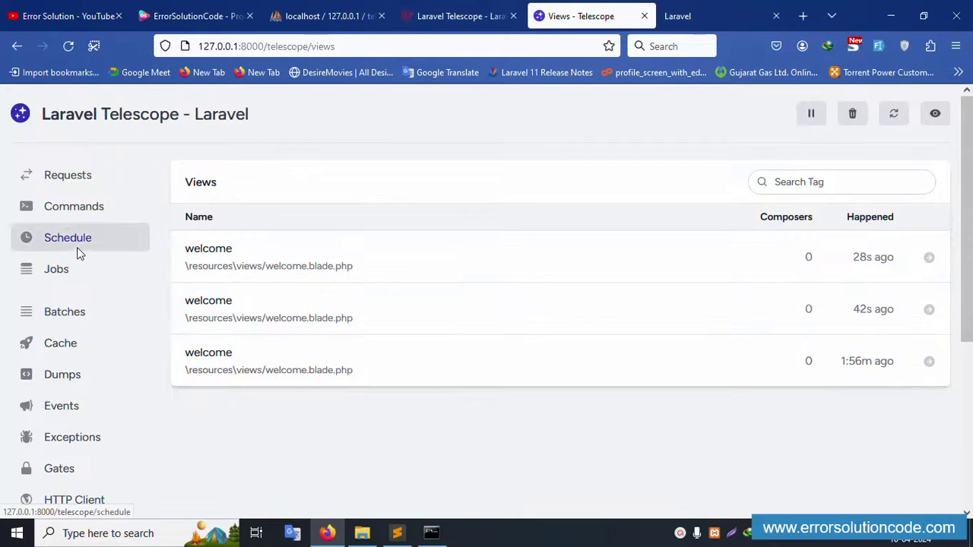
{"action": "left_click", "coordinate": [72, 216]}
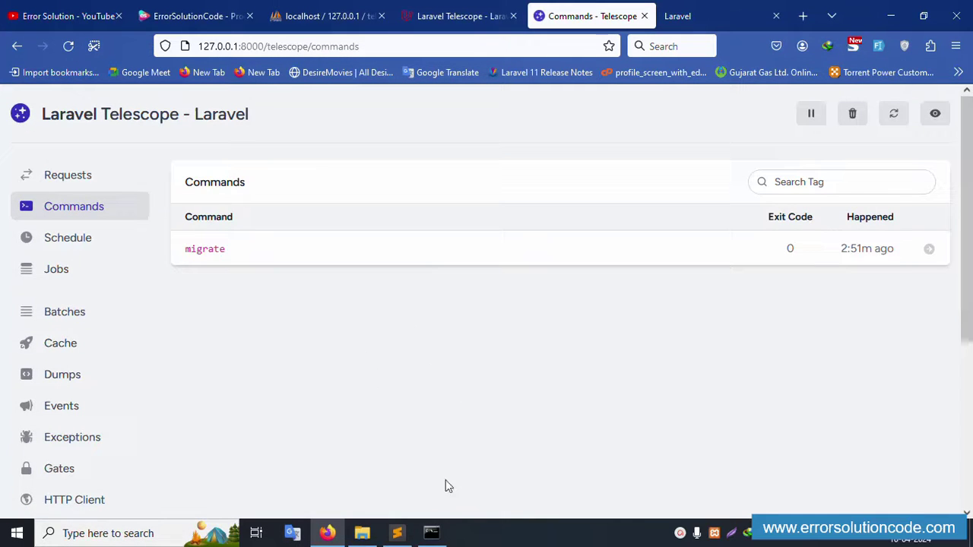
{"action": "left_click", "coordinate": [433, 533]}
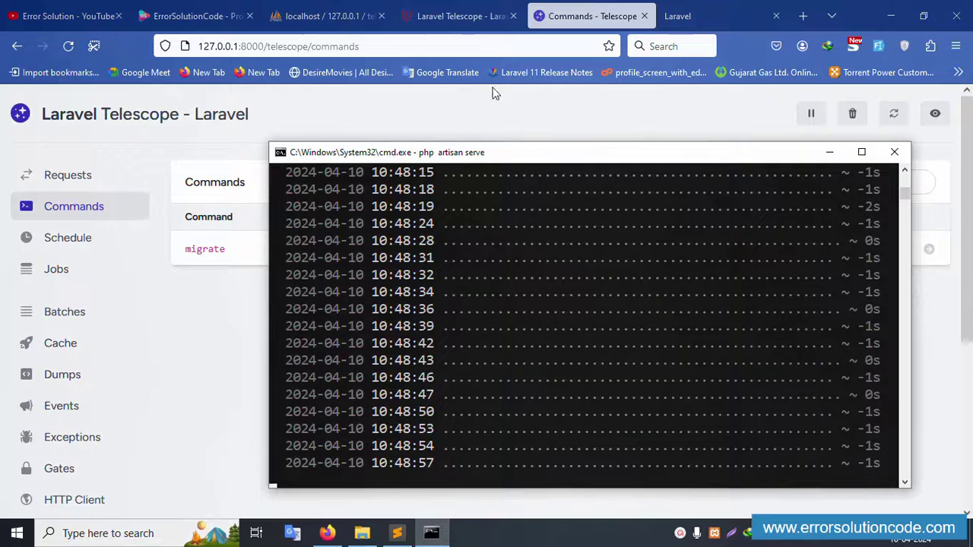
Step: Open Request Details for the most recent GET / request from the Requests list
{"action": "left_click", "coordinate": [465, 19]}
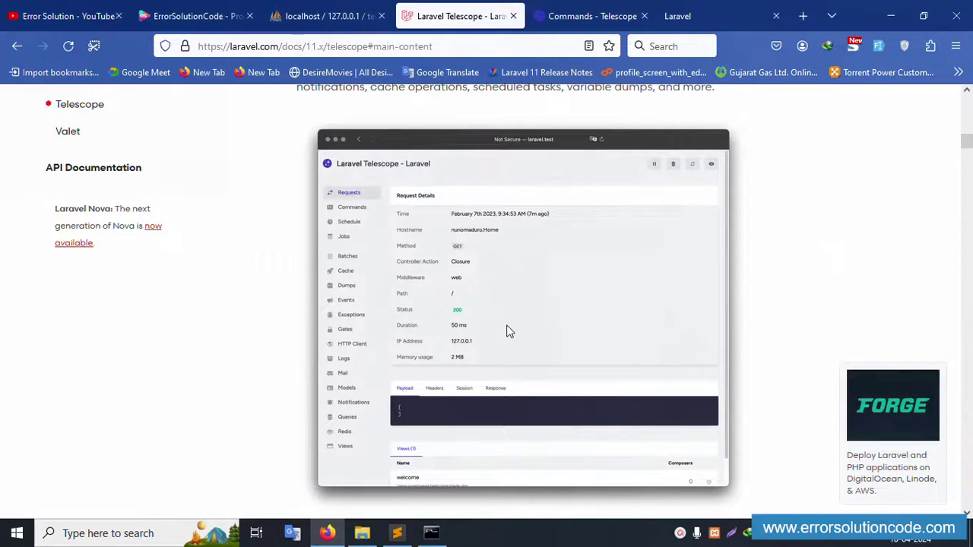
{"action": "scroll", "coordinate": [402, 348], "scroll_direction": "down", "scroll_amount": 2}
{"action": "key", "text": "ctrl+Tab"}
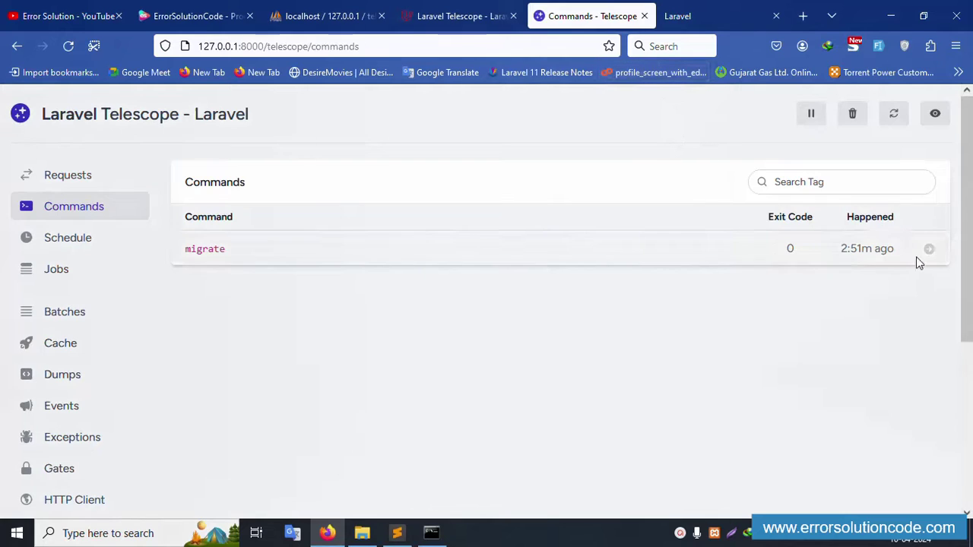
{"action": "left_click", "coordinate": [131, 181]}
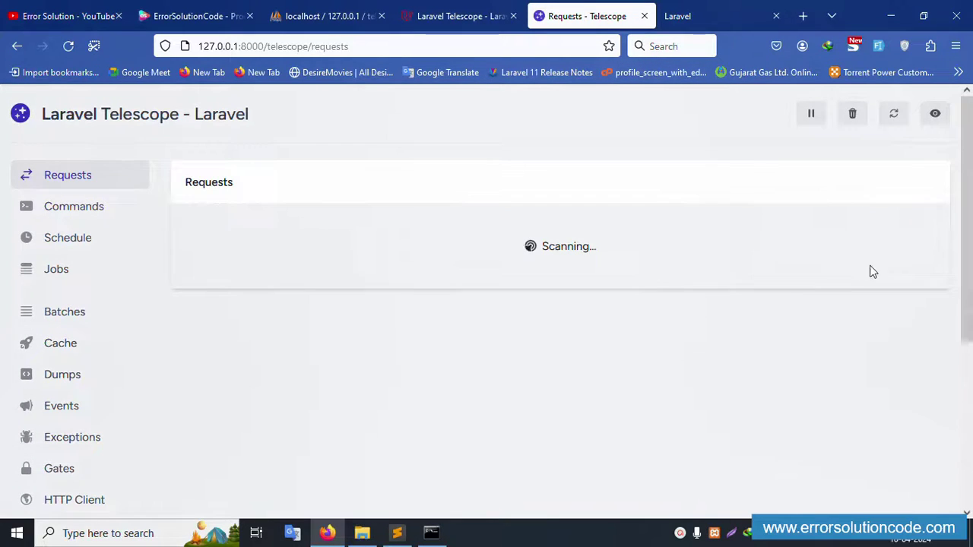
{"action": "left_click", "coordinate": [930, 251]}
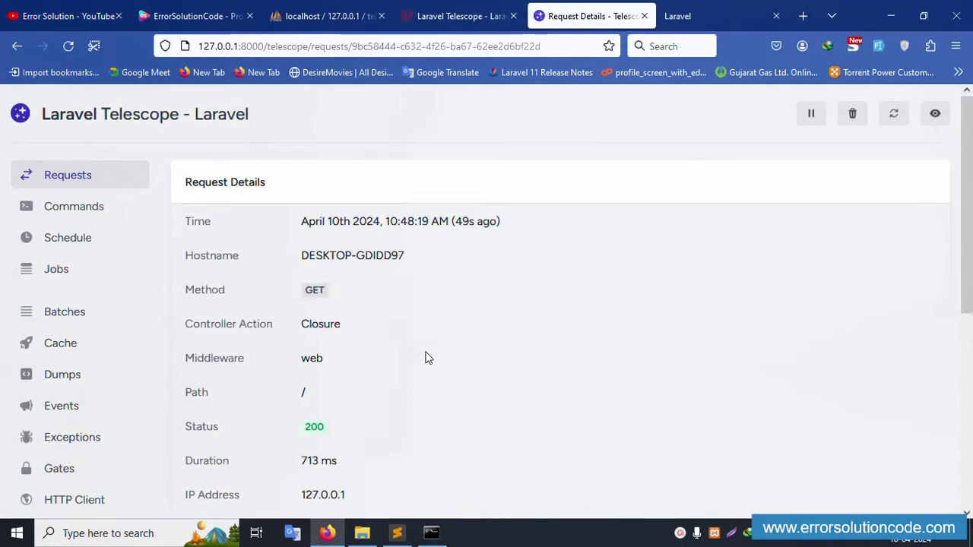
{"action": "scroll", "coordinate": [426, 358], "scroll_direction": "down", "scroll_amount": 4}
Step: Cross-check the request details against the Telescope docs and the telescope database tables in phpMyAdmin
{"action": "left_click", "coordinate": [487, 7]}
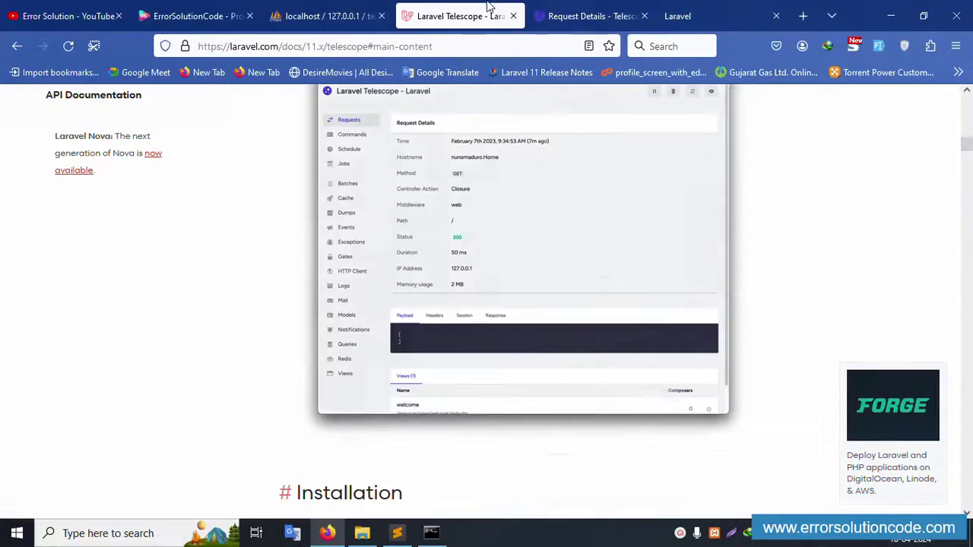
{"action": "scroll", "coordinate": [446, 317], "scroll_direction": "up", "scroll_amount": 2}
{"action": "scroll", "coordinate": [446, 317], "scroll_direction": "down", "scroll_amount": 5}
{"action": "scroll", "coordinate": [446, 316], "scroll_direction": "down", "scroll_amount": 2}
{"action": "scroll", "coordinate": [454, 286], "scroll_direction": "up", "scroll_amount": 4}
{"action": "left_click", "coordinate": [582, 9]}
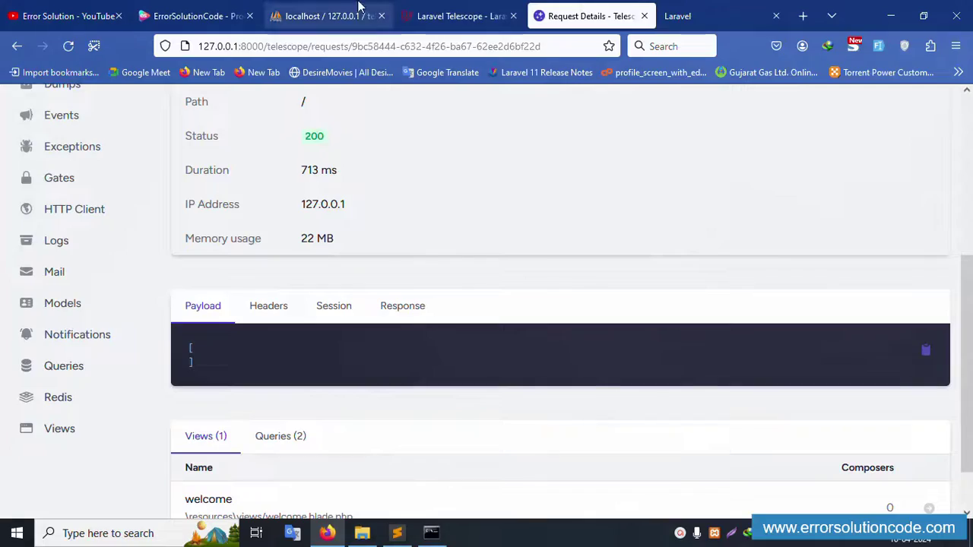
{"action": "left_click", "coordinate": [360, 6]}
{"action": "scroll", "coordinate": [226, 306], "scroll_direction": "up", "scroll_amount": 3}
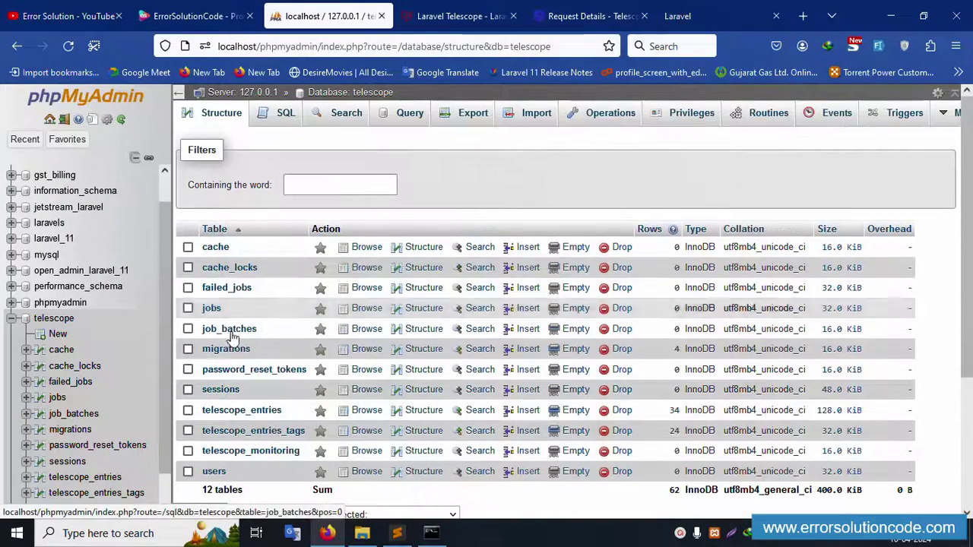
{"action": "left_click", "coordinate": [596, 11]}
{"action": "scroll", "coordinate": [135, 208], "scroll_direction": "up", "scroll_amount": 4}
{"action": "scroll", "coordinate": [134, 208], "scroll_direction": "down", "scroll_amount": 2}
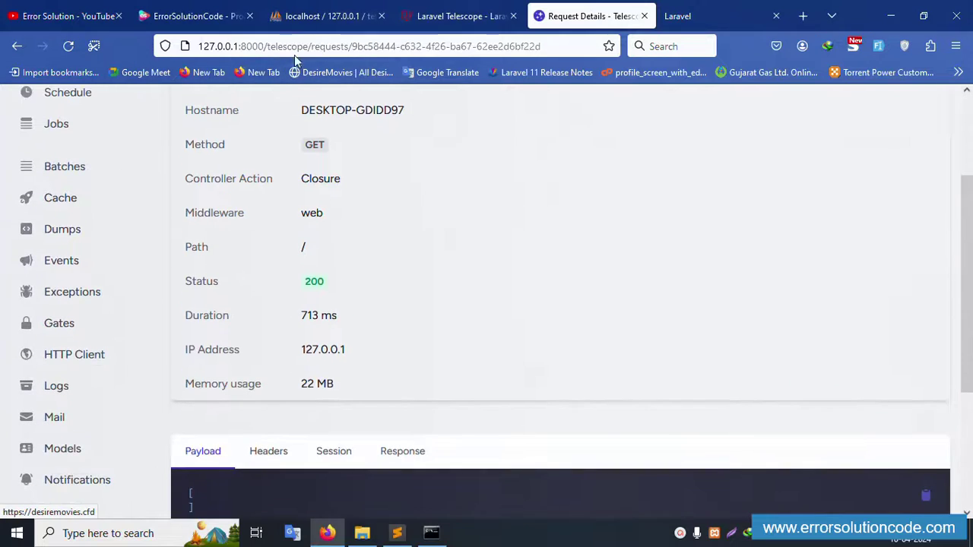
Step: Trim the Telescope URL back to the dashboard root, then view the ErrorSolutionCode tab
{"action": "left_click_drag", "start_coordinate": [311, 48], "coordinate": [569, 55]}
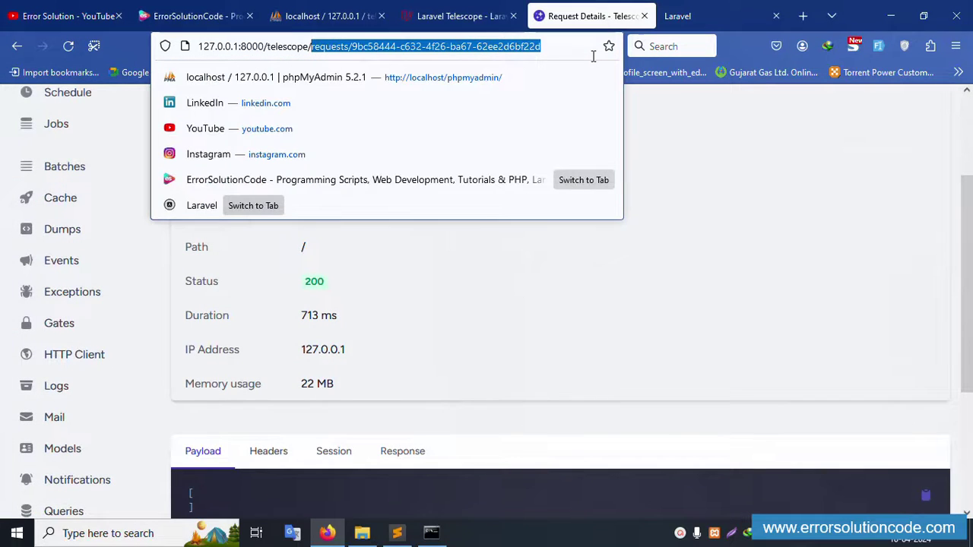
{"action": "key", "text": "BackSpace"}
{"action": "key", "text": "Return"}
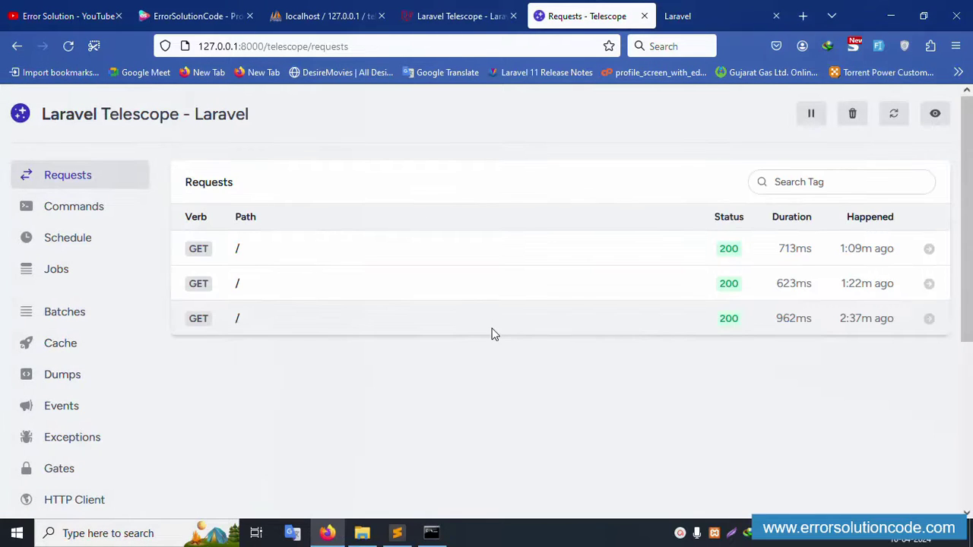
{"action": "left_click", "coordinate": [194, 16]}
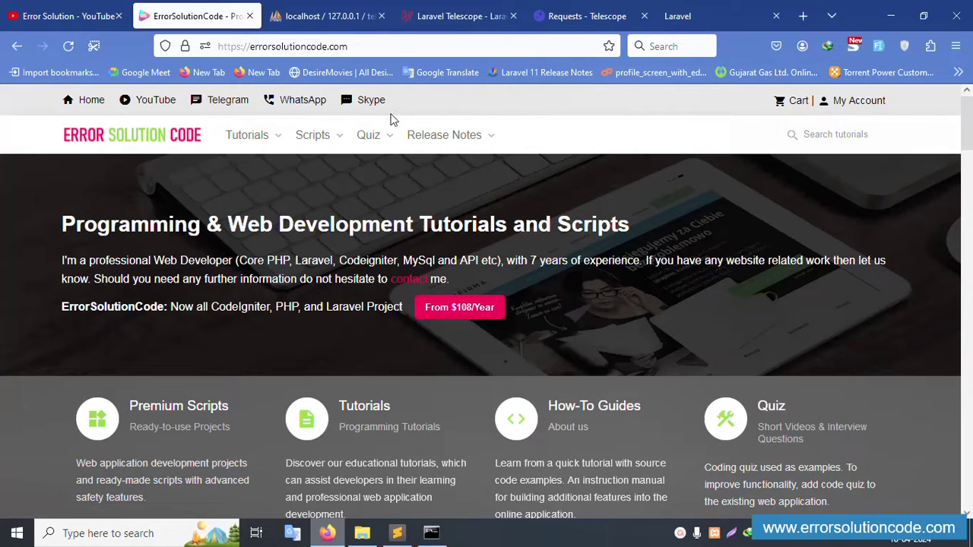
Step: In Sublime Text, select the setup commands on lines 4–15 of the notes
{"action": "left_click", "coordinate": [397, 533]}
{"action": "left_click", "coordinate": [423, 105]}
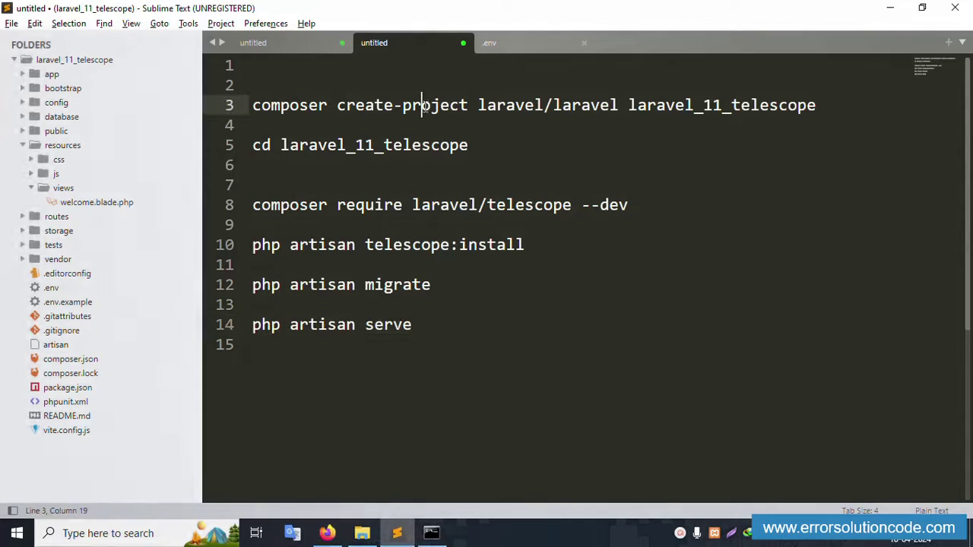
{"action": "left_click_drag", "start_coordinate": [493, 380], "coordinate": [278, 126]}
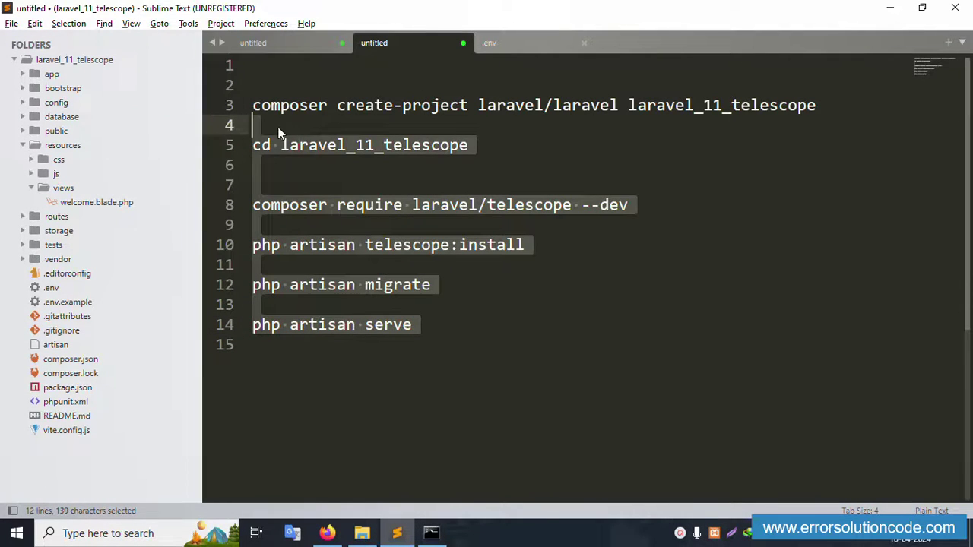